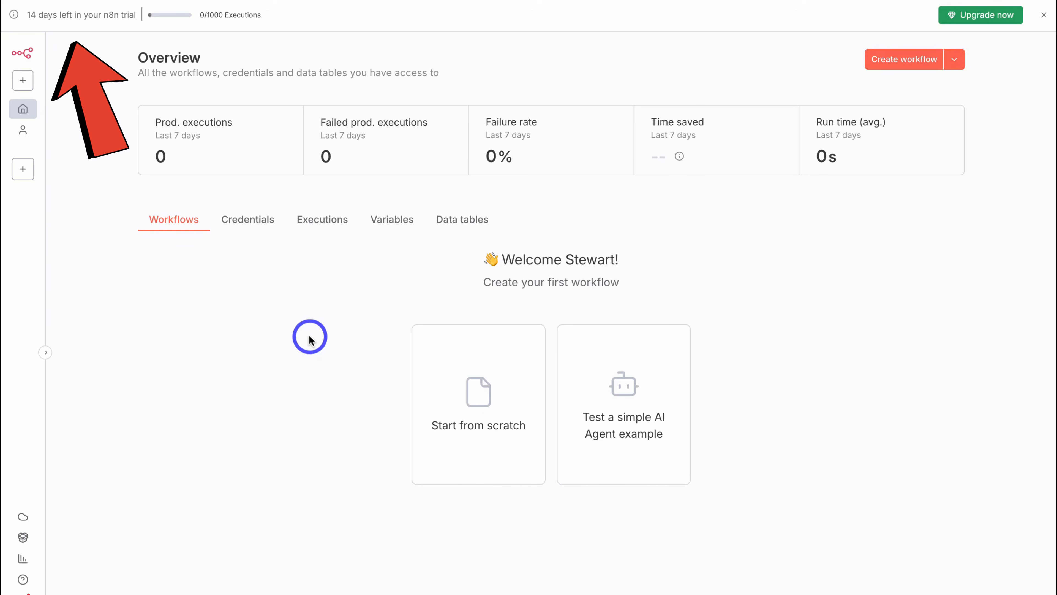
- Start a blank 'My workflow' from scratch and browse the available app actions
left_click(518, 388)
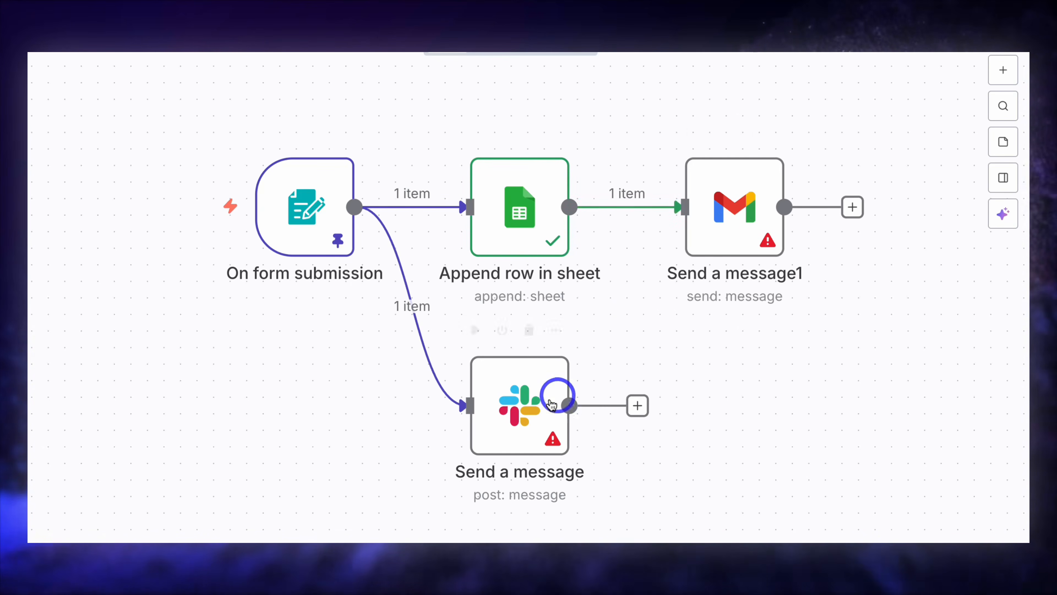
left_click(1000, 71)
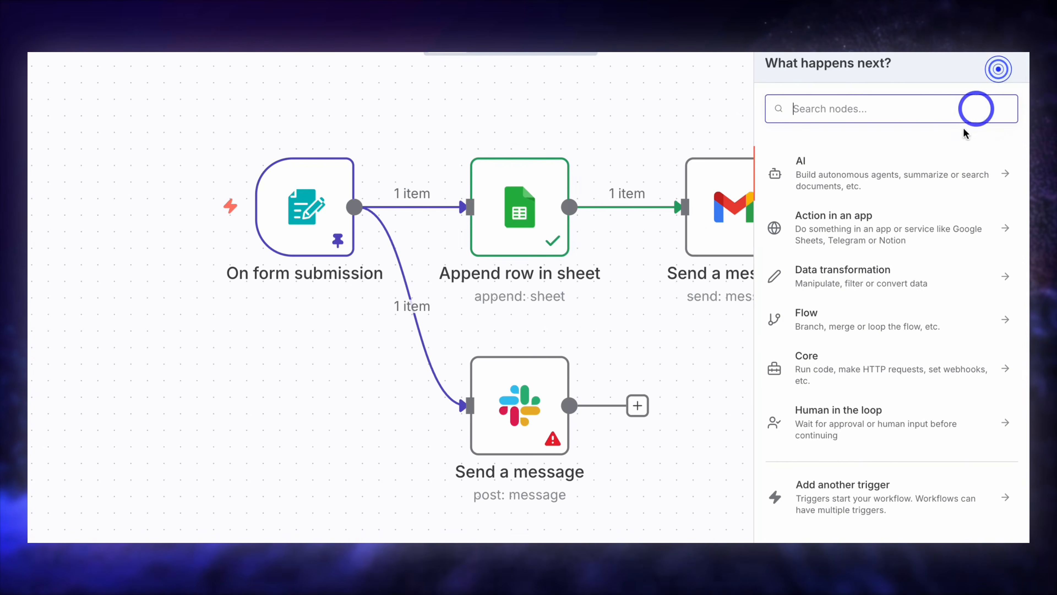
left_click(925, 226)
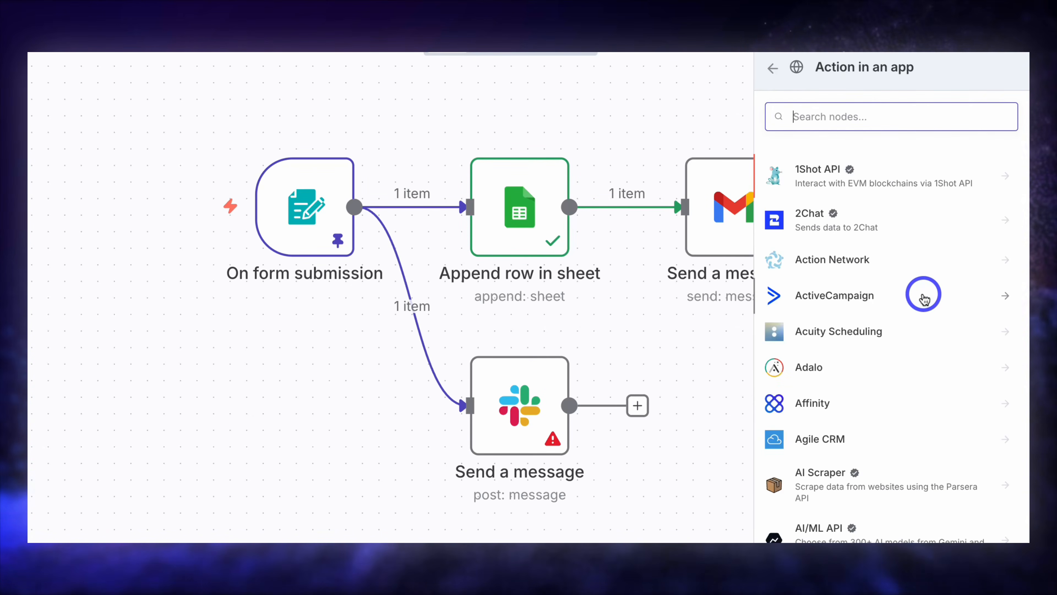
scroll(922, 296, "down", 4)
scroll(924, 297, "down", 3)
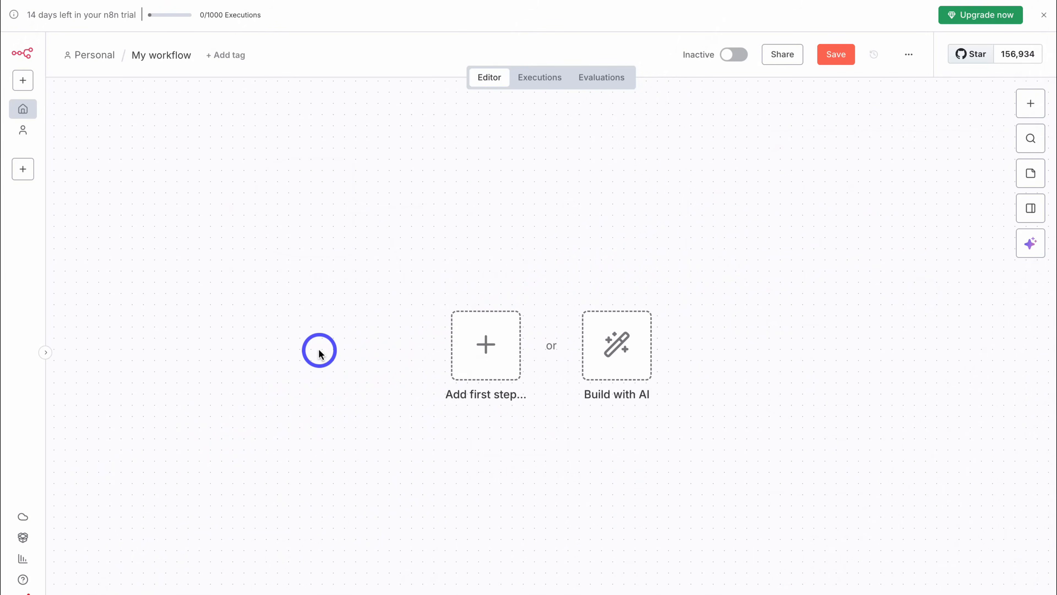
- Set 'On form submission' as the workflow's first-step trigger
left_click(485, 351)
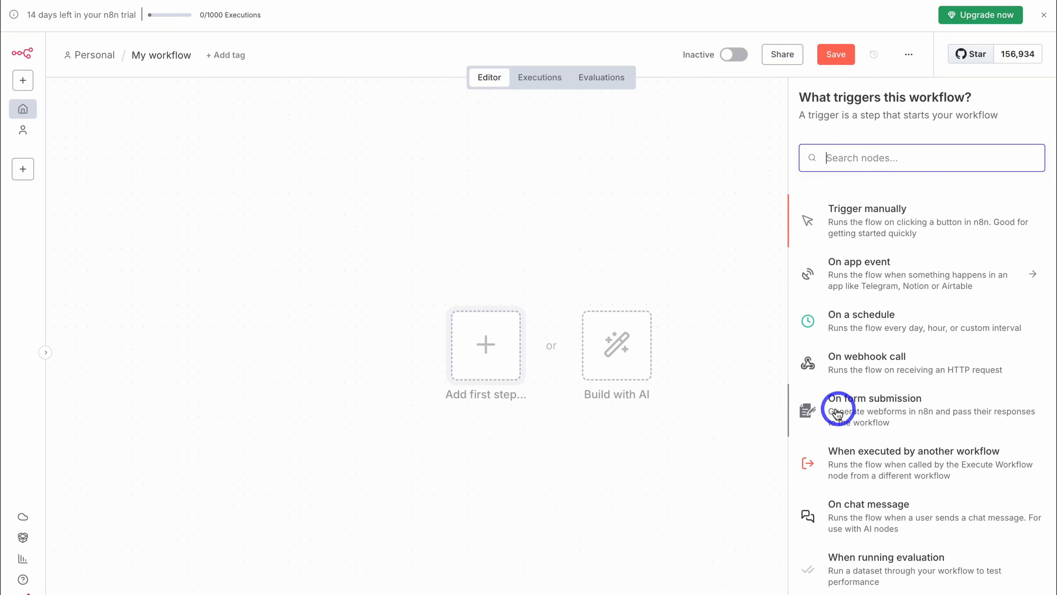
left_click(885, 412)
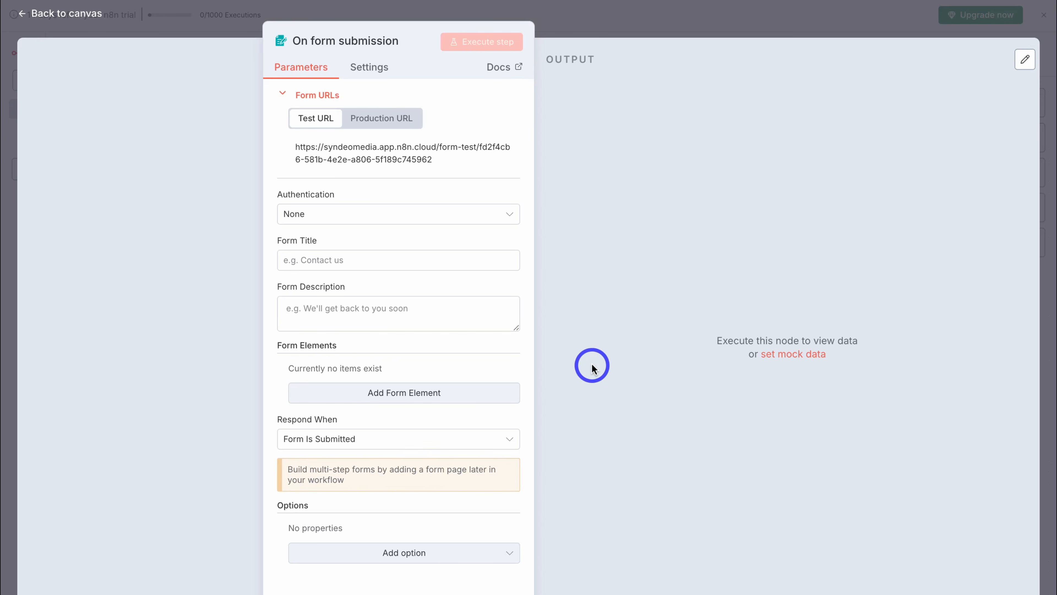
- Enter form title 'New Projects' and description 'Let's start a new project together.', then add one form element
left_click(415, 260)
type("New Projects")
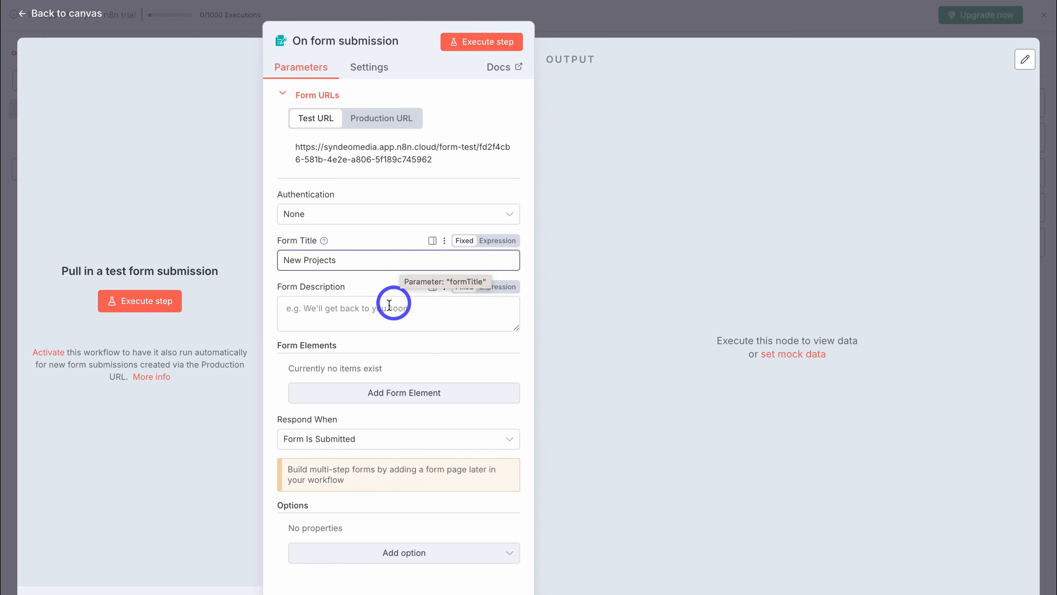
left_click(332, 308)
type("Let's start a new project together.")
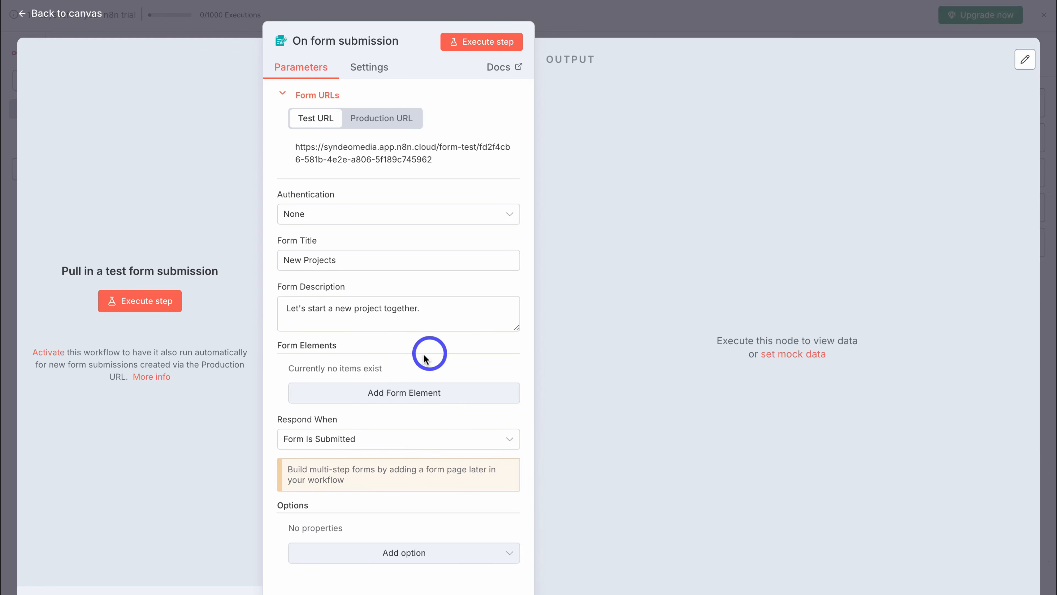
left_click(422, 392)
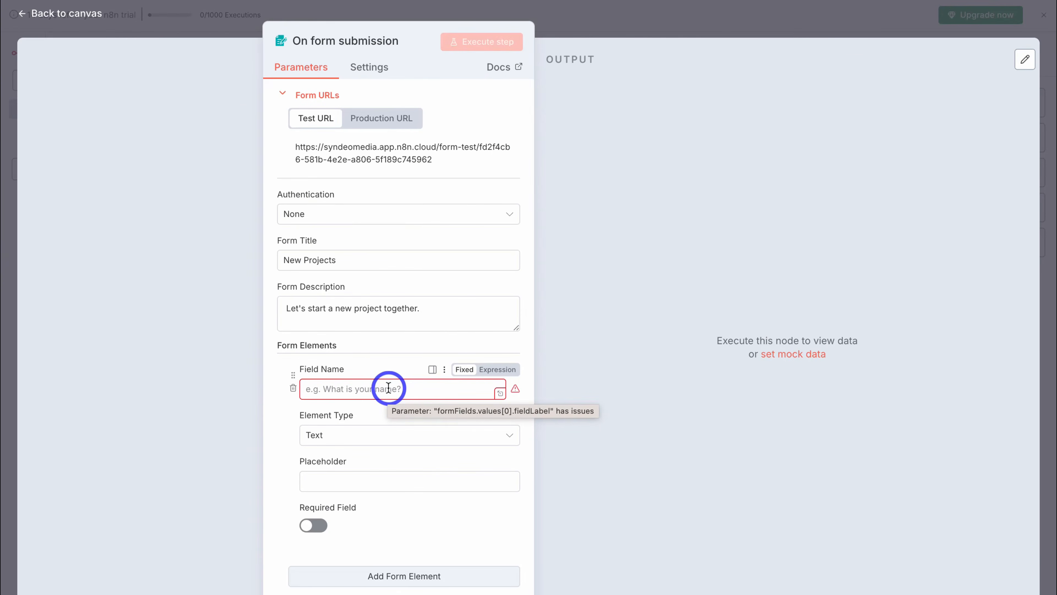
- Name the first field 'Client Name', keep it a Text element, and make it required
left_click(388, 388)
type("Client Name")
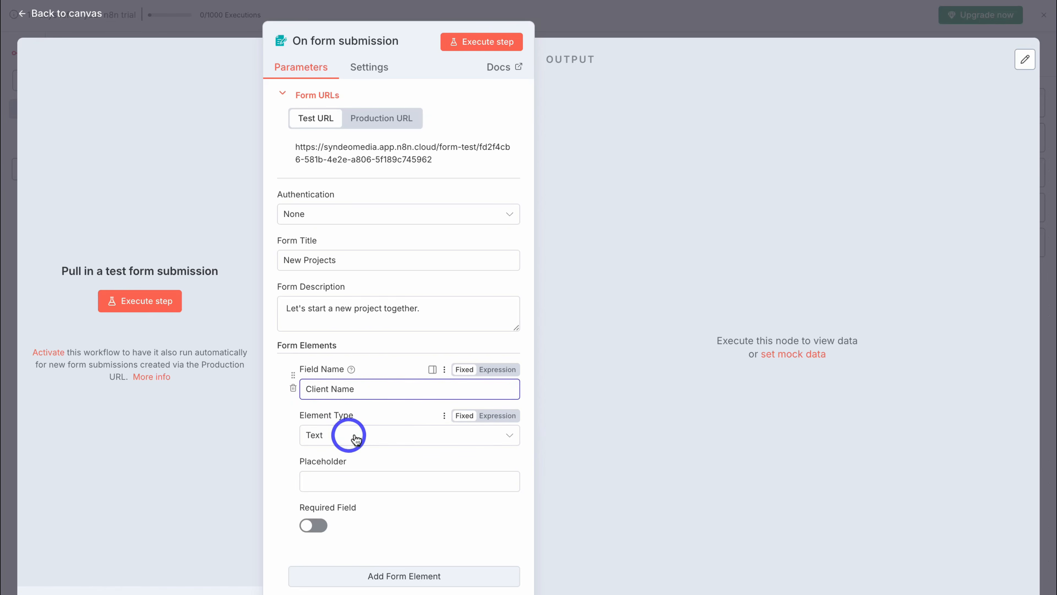
left_click(372, 436)
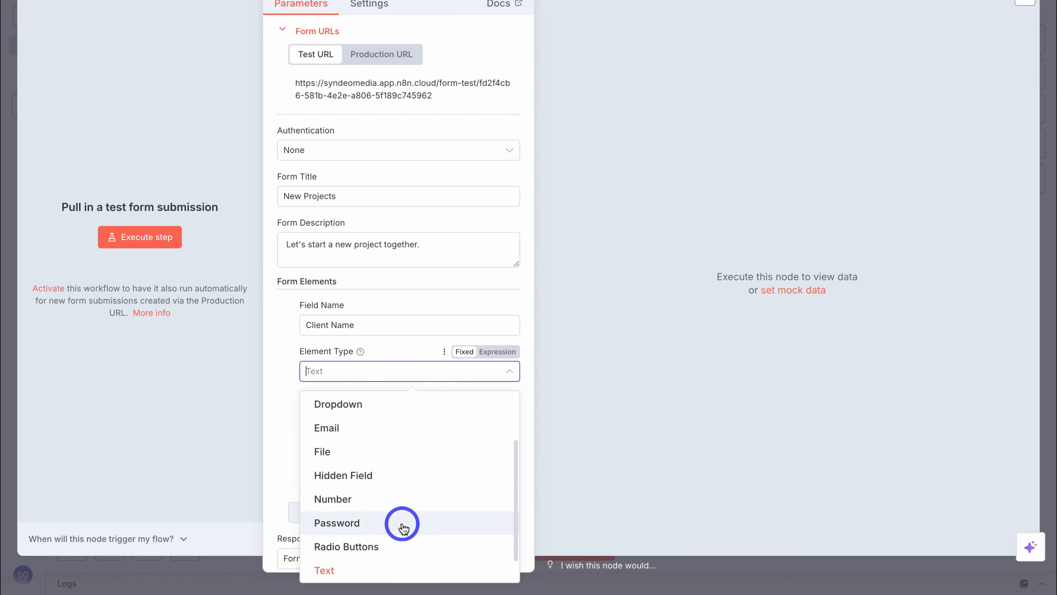
scroll(414, 502, "up", 2)
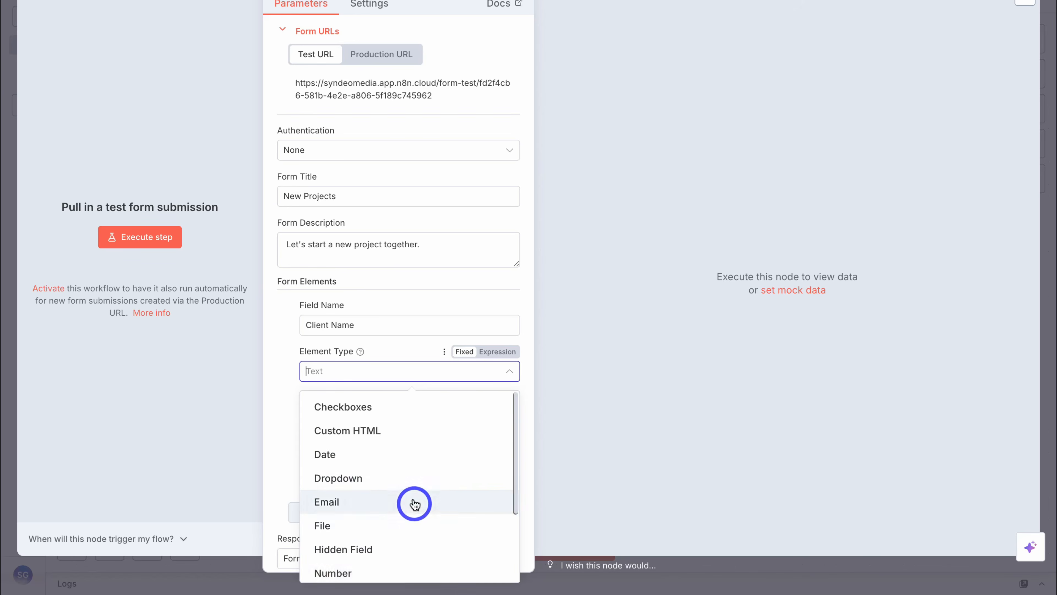
scroll(414, 502, "down", 2)
left_click(395, 523)
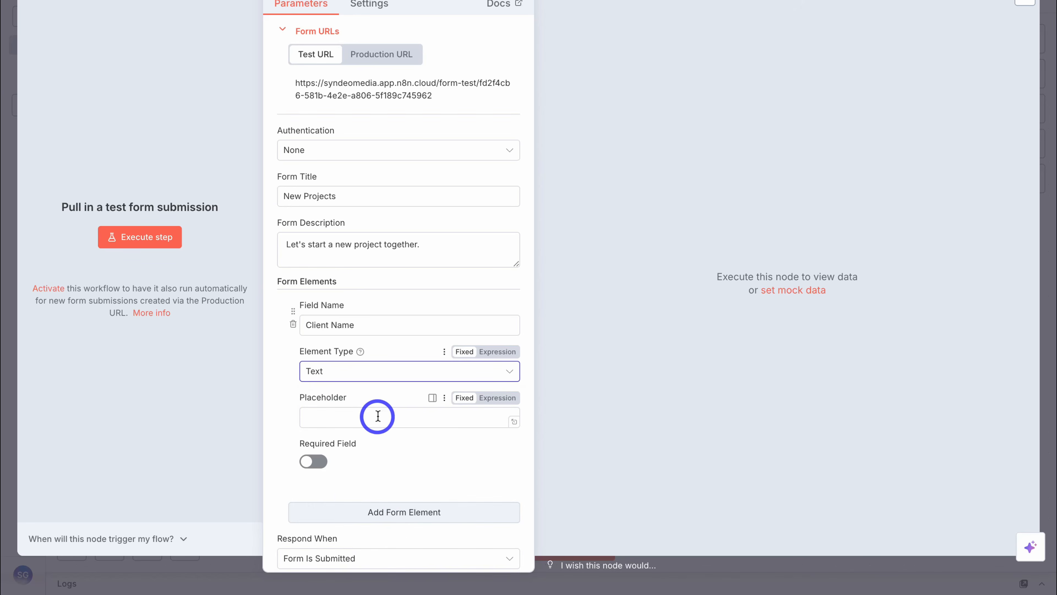
left_click(318, 459)
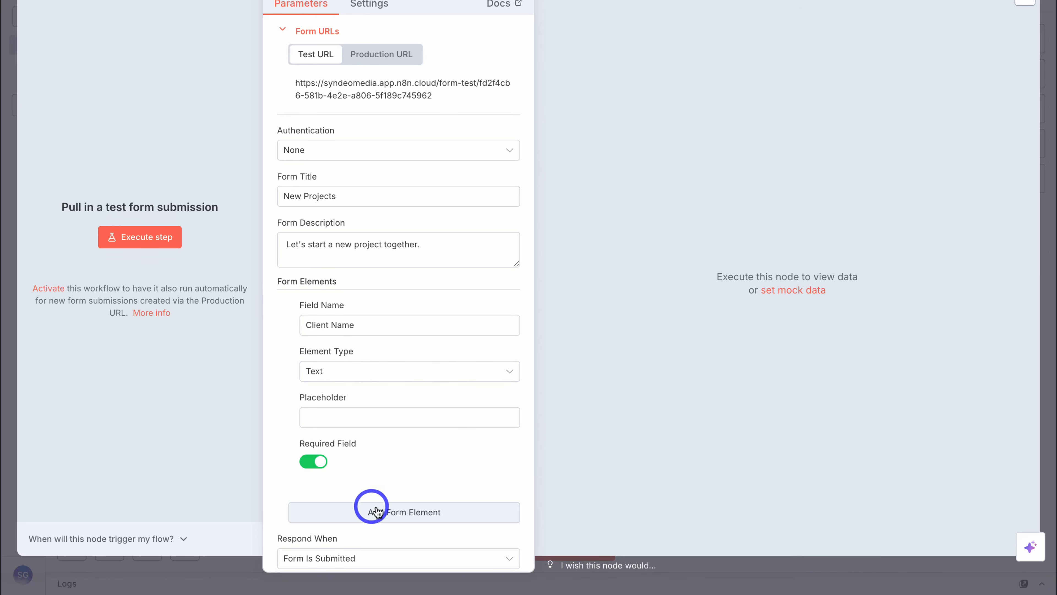
- Add a second required field named 'Project Name', then add a third field
left_click(429, 512)
scroll(460, 506, "down", 3)
scroll(461, 506, "down", 4)
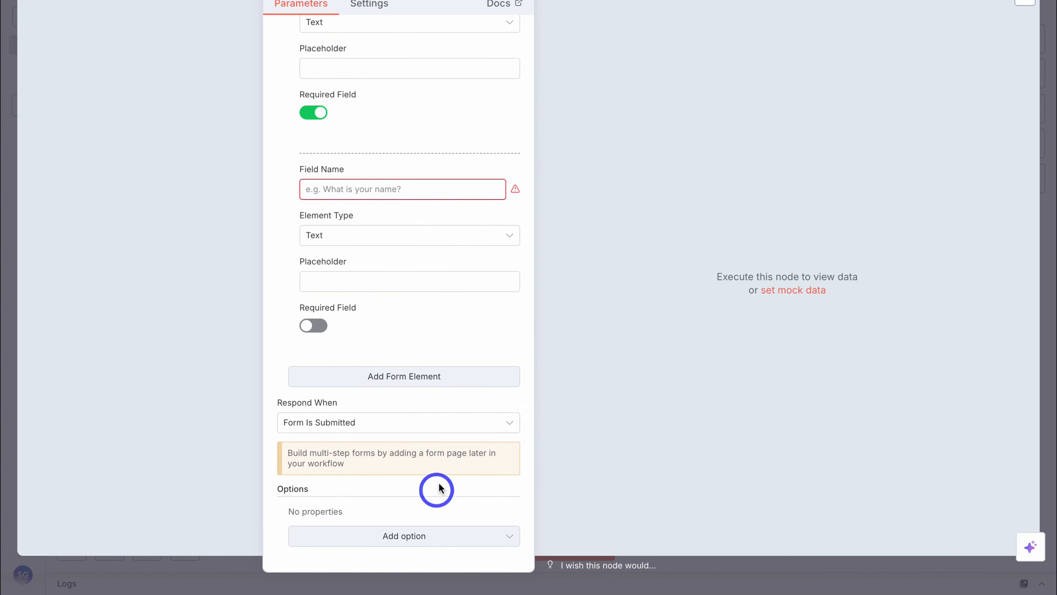
type("Project Name")
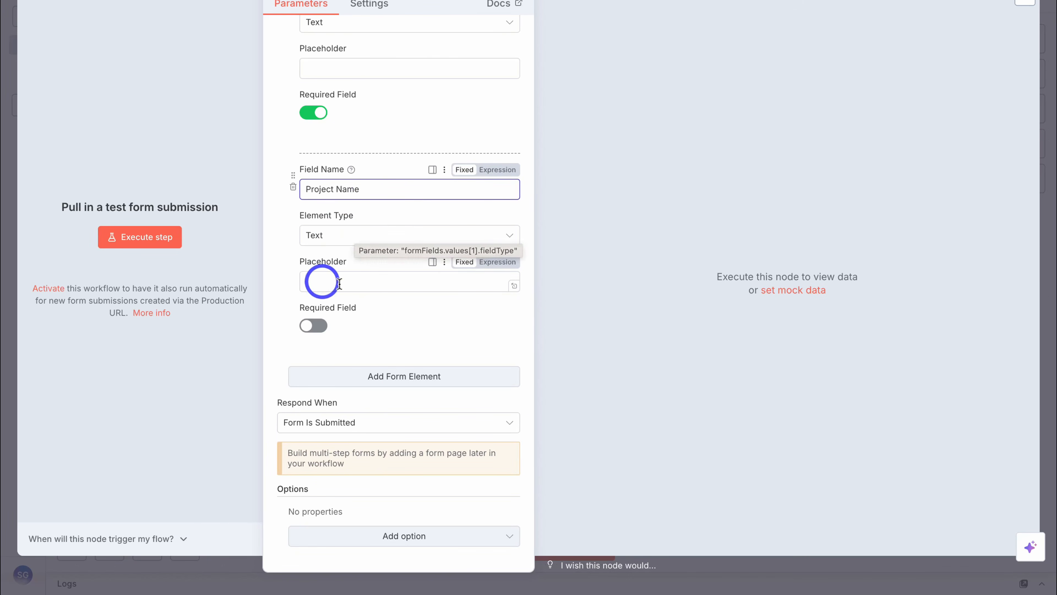
left_click(312, 326)
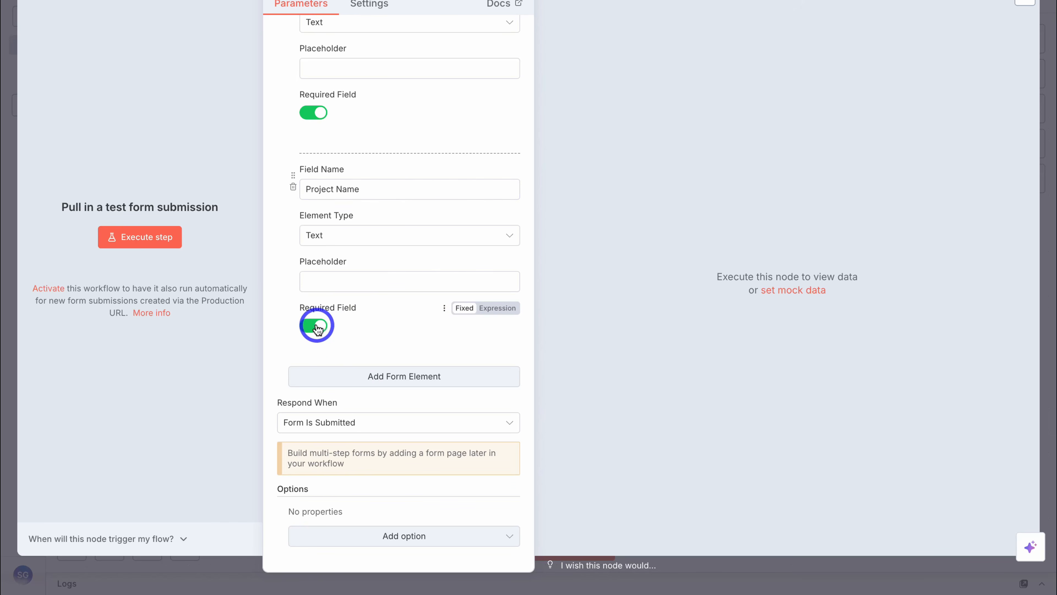
left_click(462, 385)
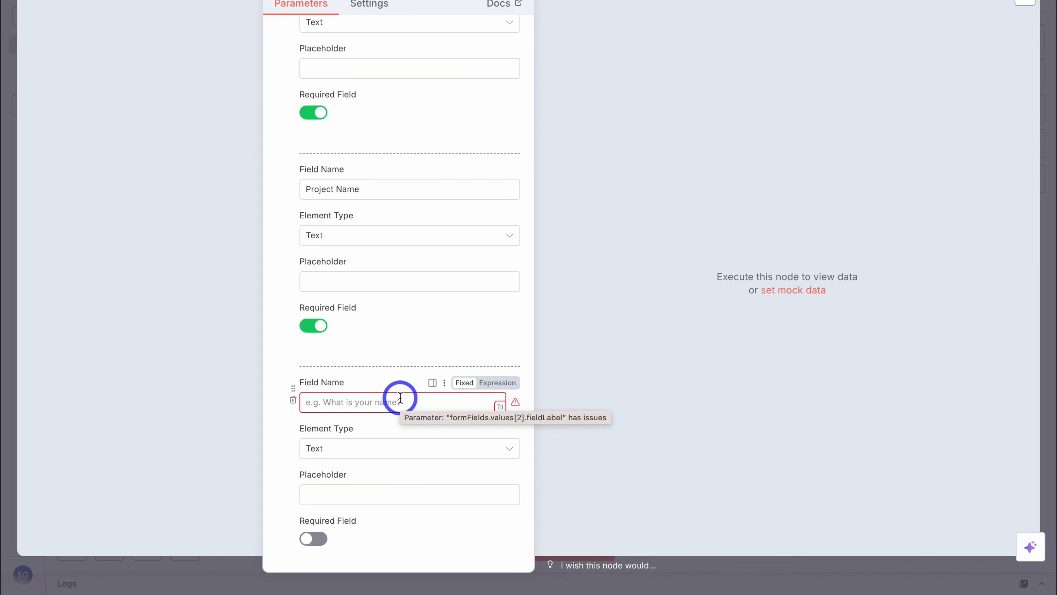
- Name the third field 'Email' and set its element type to Email
left_click(371, 402)
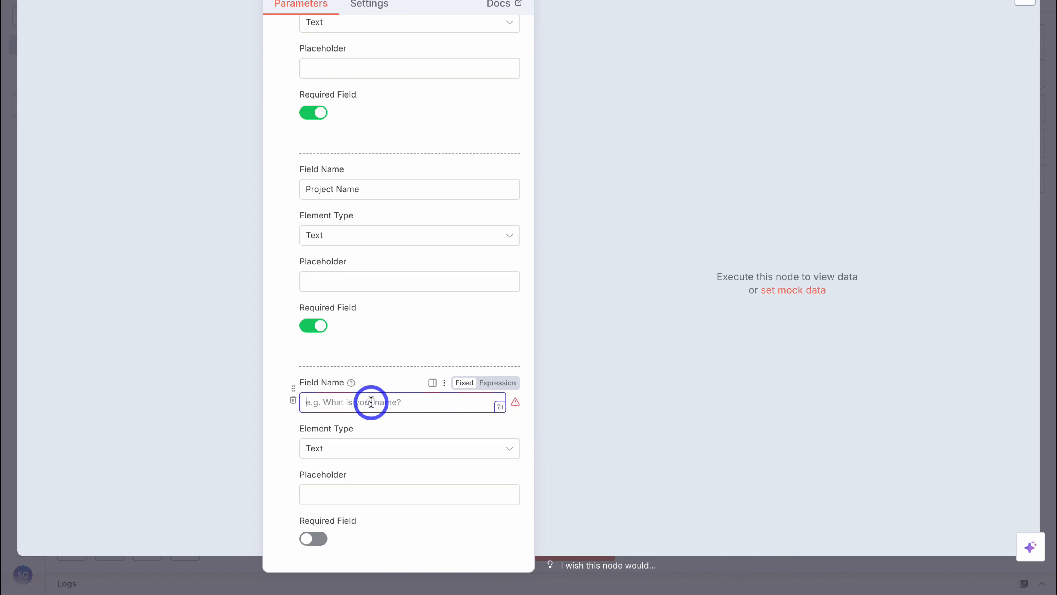
type("Email")
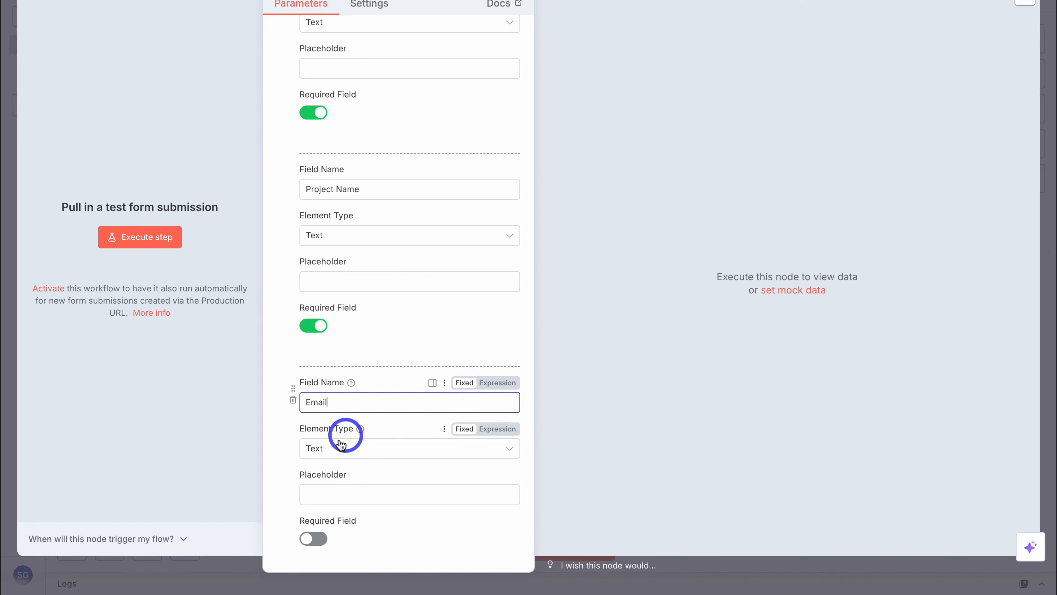
left_click(365, 447)
scroll(417, 310, "down", 3)
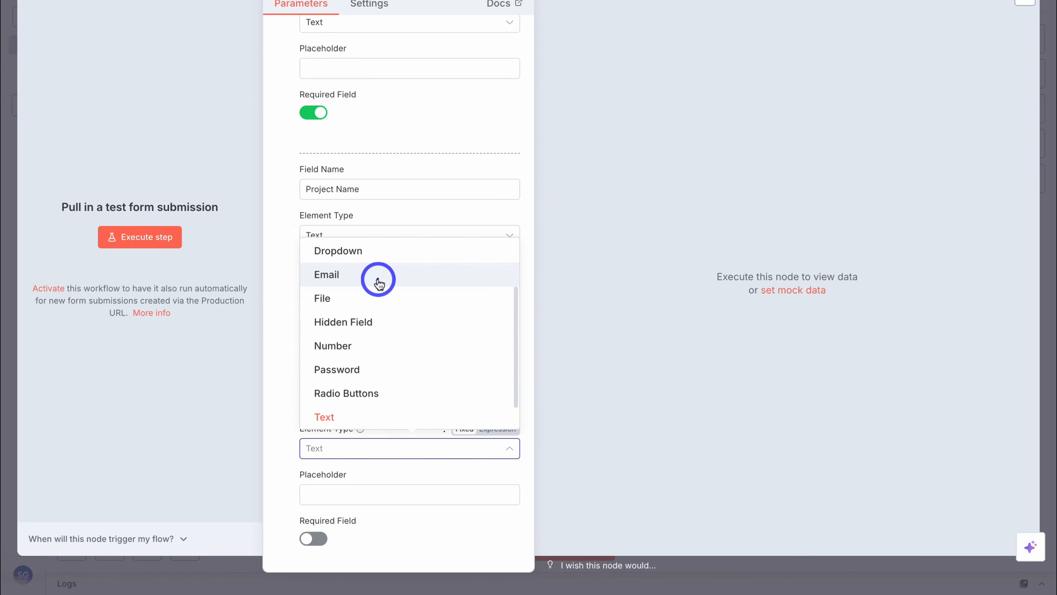
left_click(377, 274)
scroll(386, 496, "down", 3)
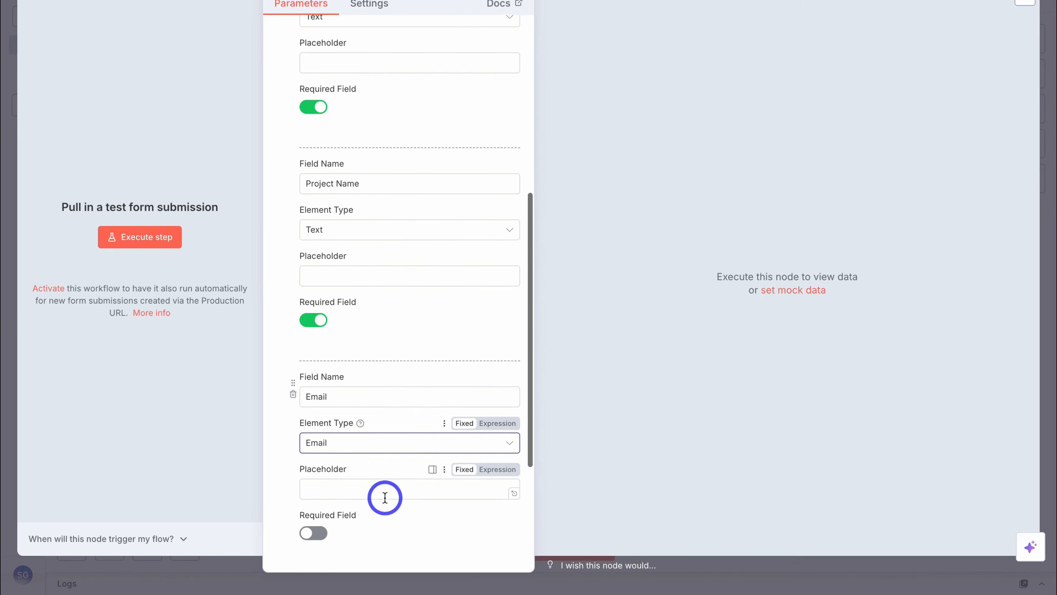
- Add a fourth field 'Start Date' with element type Date
left_click(467, 439)
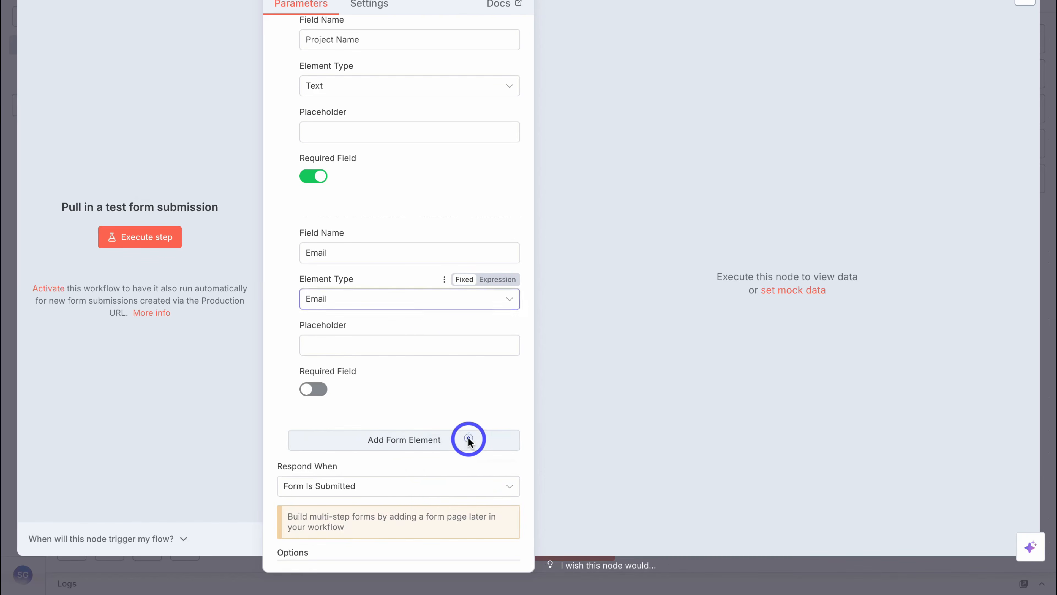
left_click(398, 293)
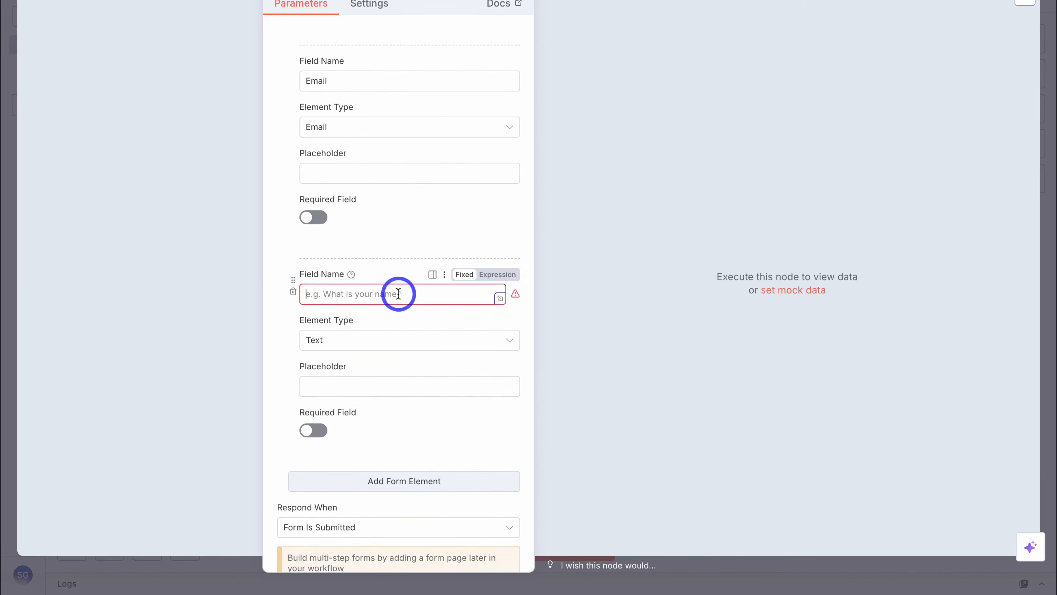
type("Start Date")
left_click(390, 339)
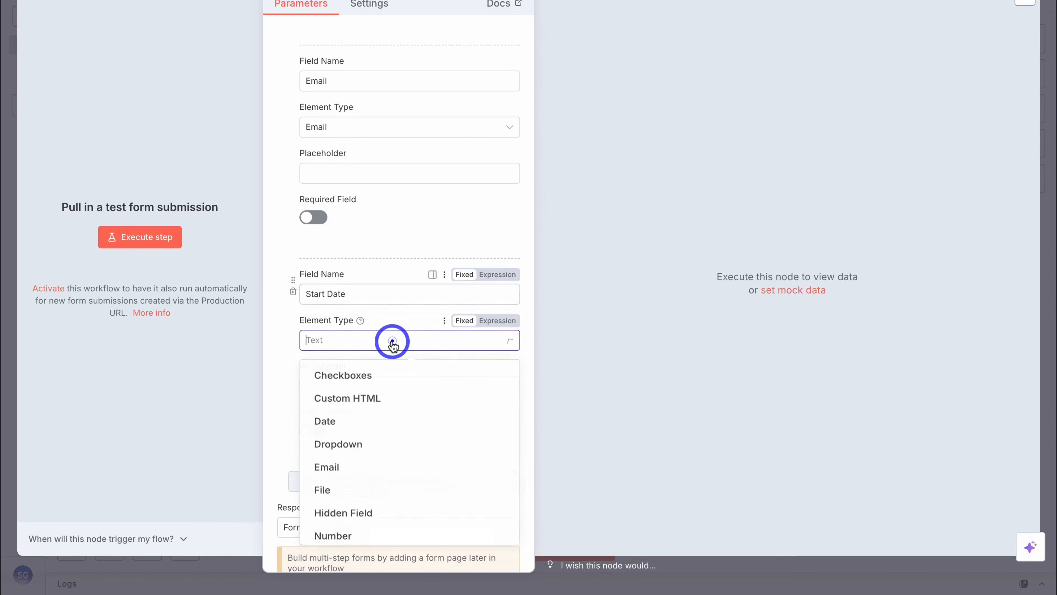
scroll(386, 406, "down", 2)
scroll(385, 406, "up", 2)
left_click(379, 422)
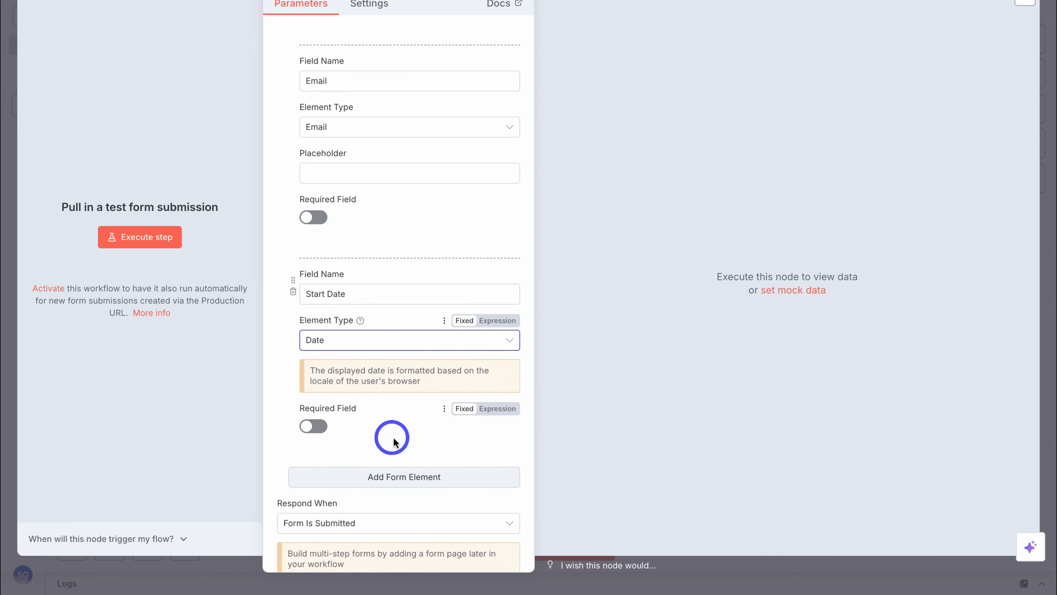
- Add a required 'Project Description' field with placeholder 'Please describe your project.'
left_click(453, 477)
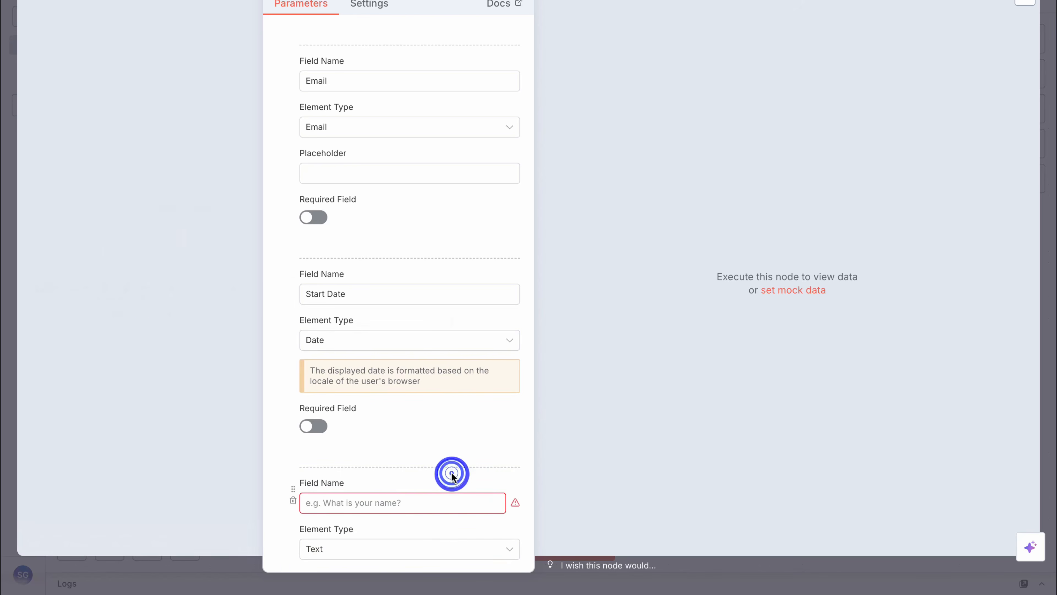
scroll(479, 458, "down", 5)
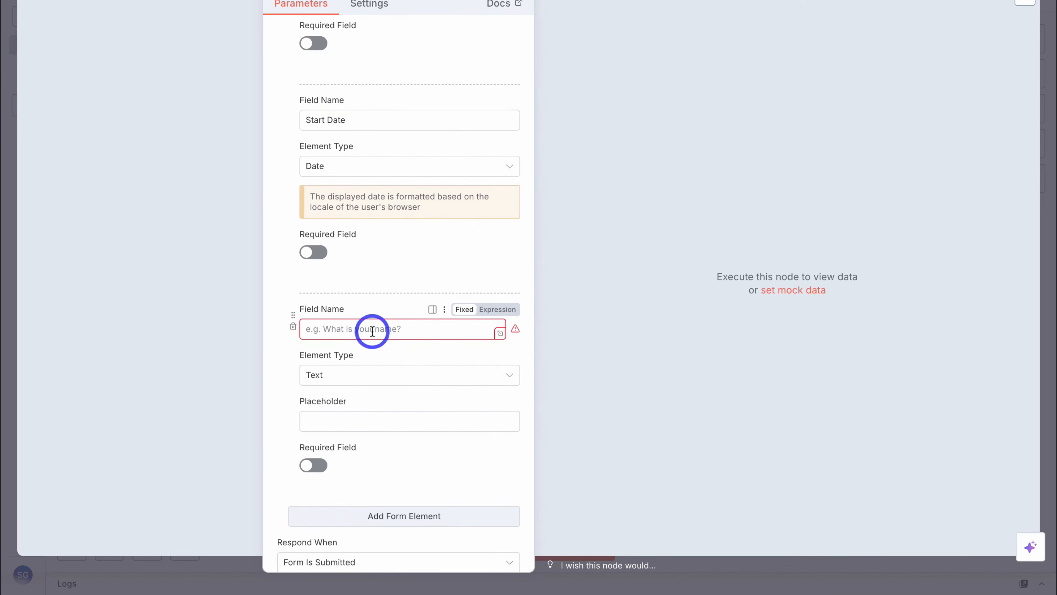
type("Project Description")
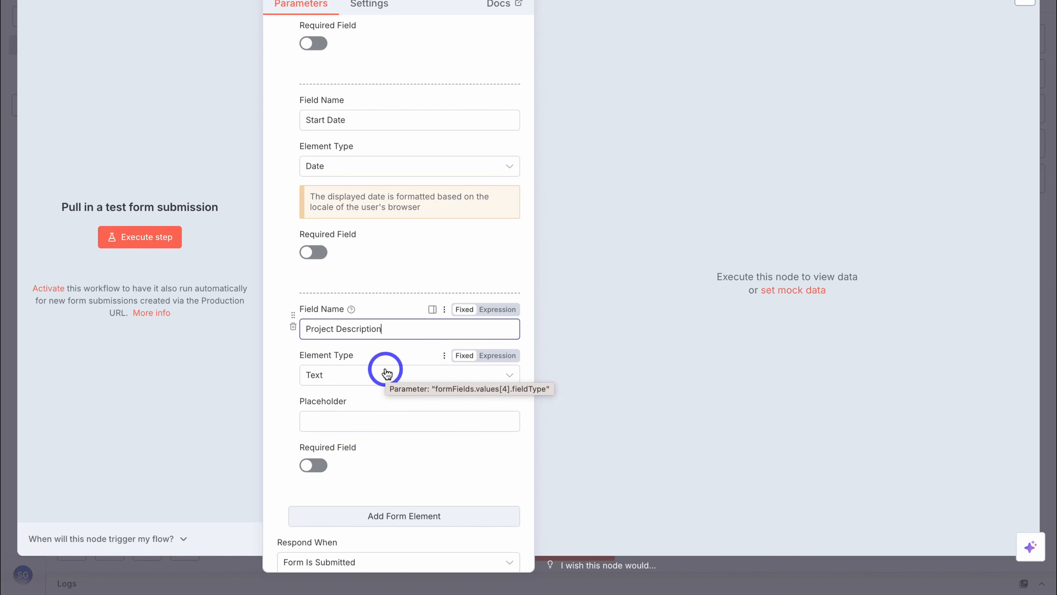
left_click(322, 421)
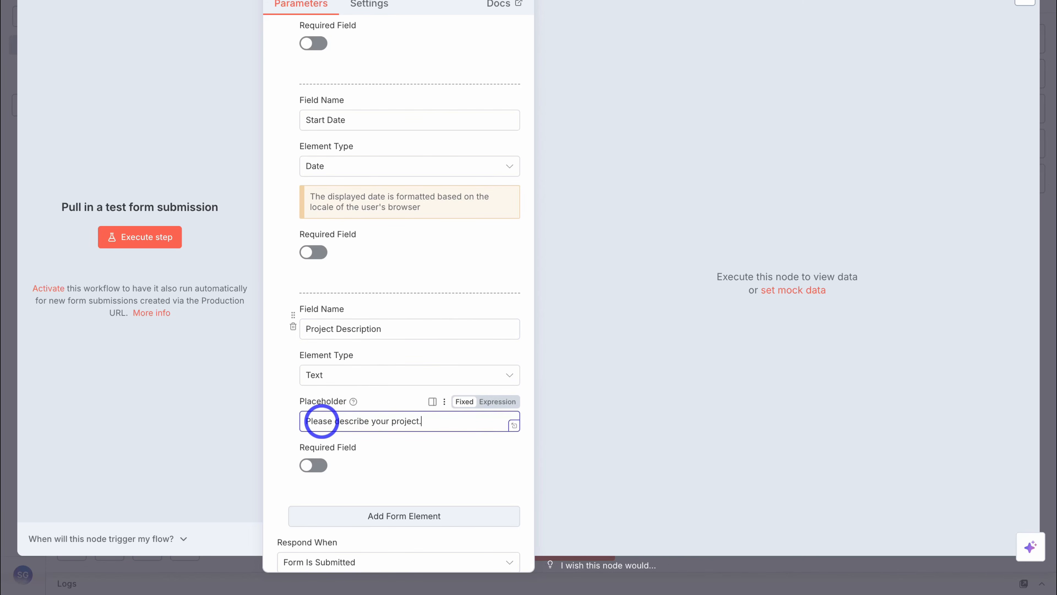
left_click(325, 466)
scroll(391, 464, "down", 3)
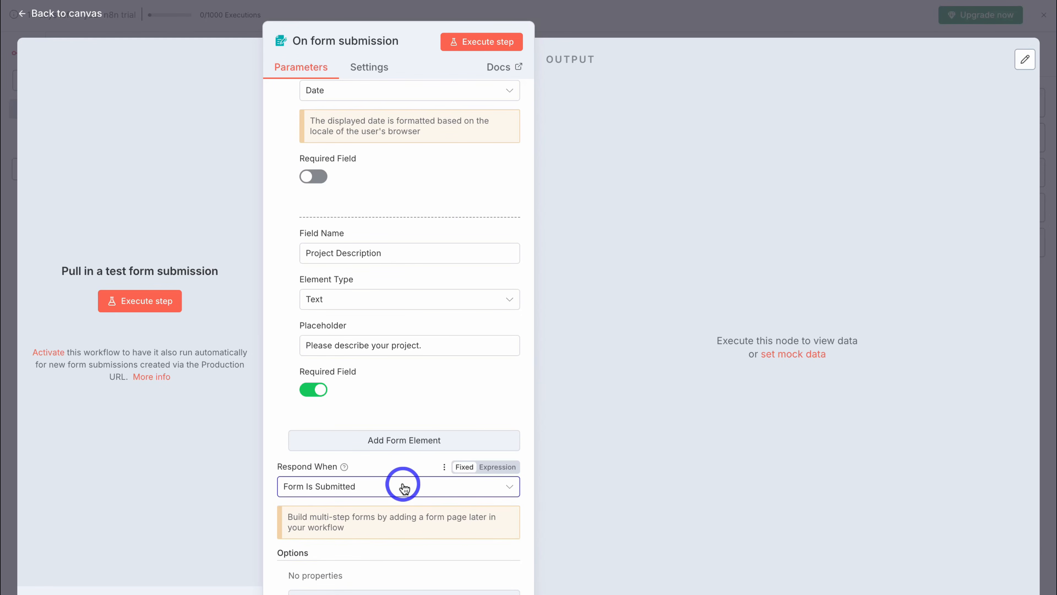
scroll(403, 488, "up", 15)
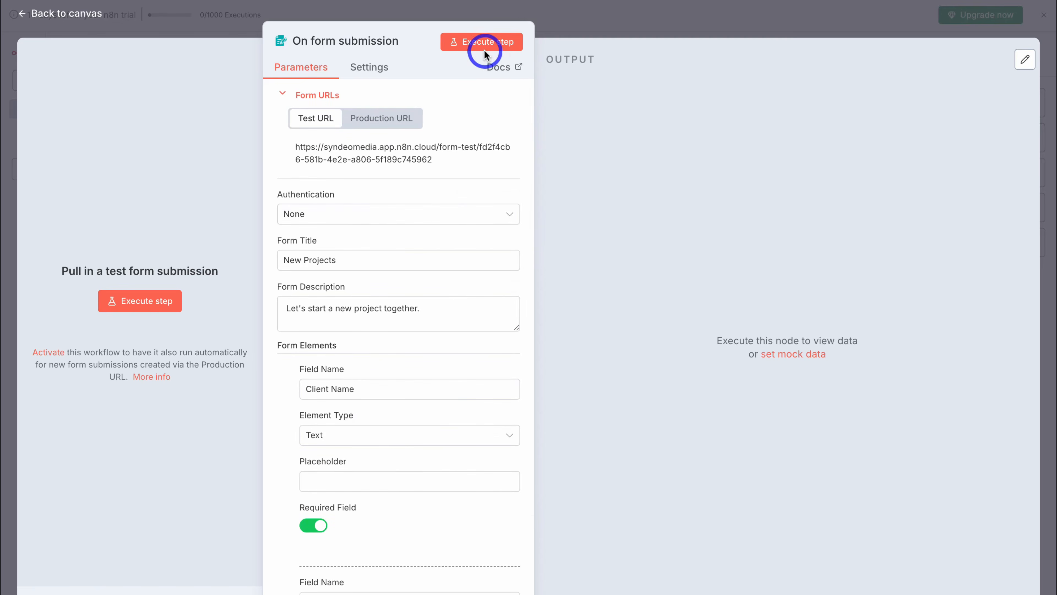
- Open the test form and enter the client's name, project name Website Re-design, and contact e-mail
left_click(474, 43)
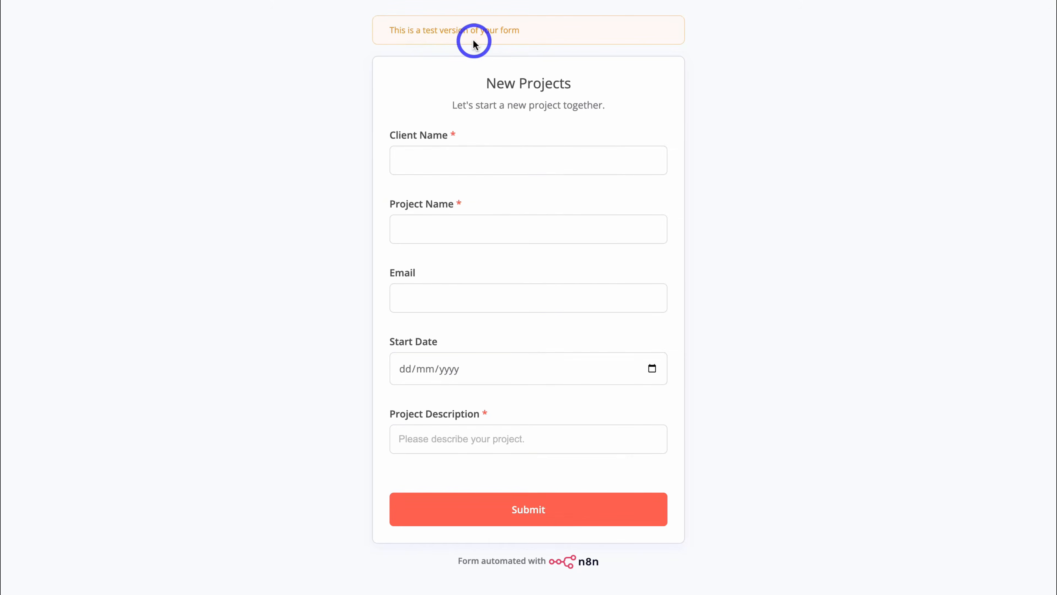
left_click(474, 157)
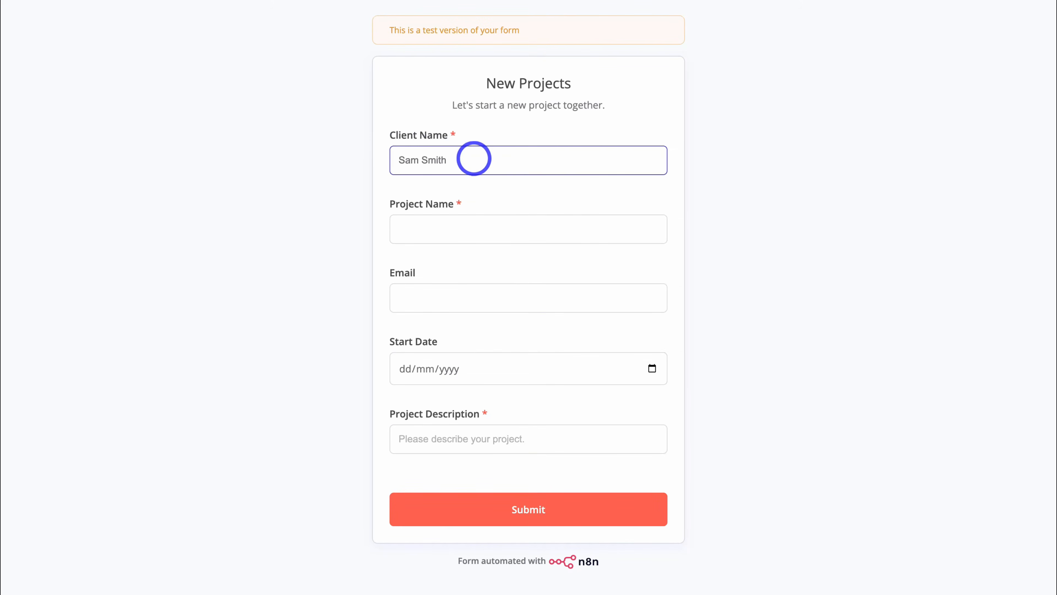
left_click(442, 228)
left_click(431, 295)
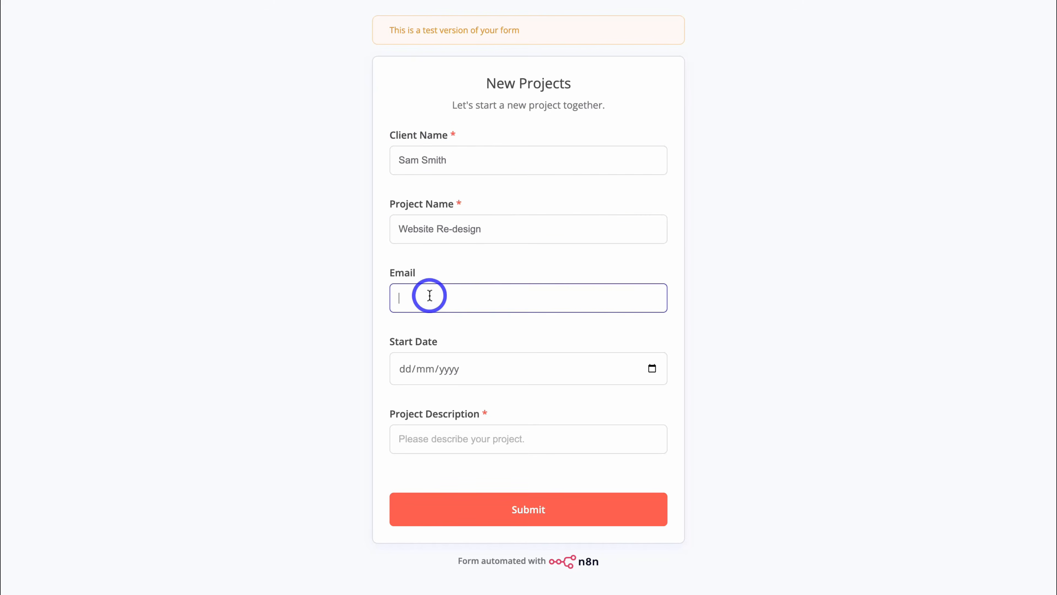
left_click(495, 365)
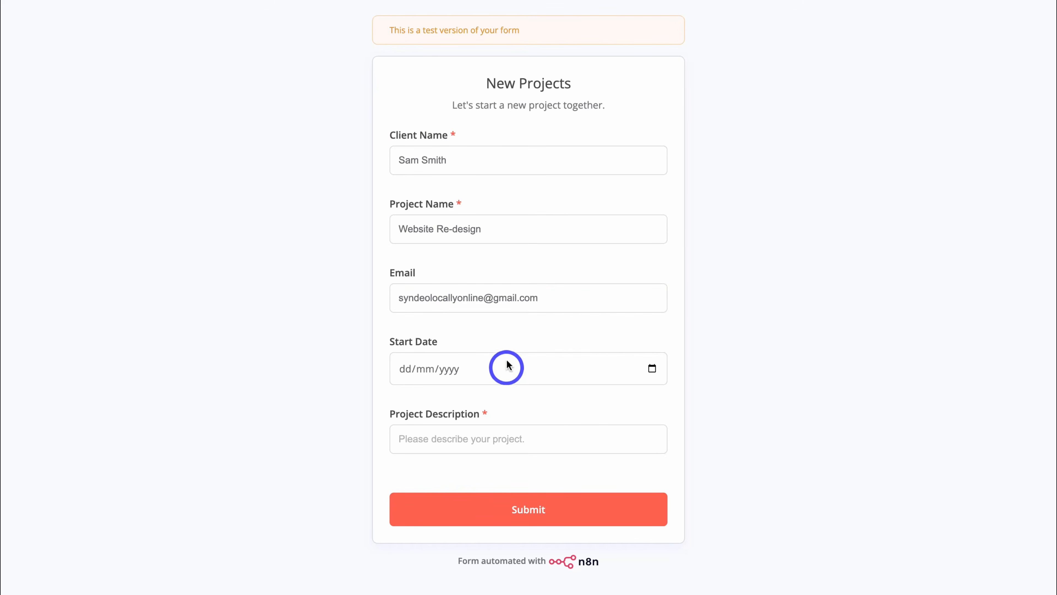
- Pick start date 27 November 2025, paste the project description, and submit the entry
left_click(651, 368)
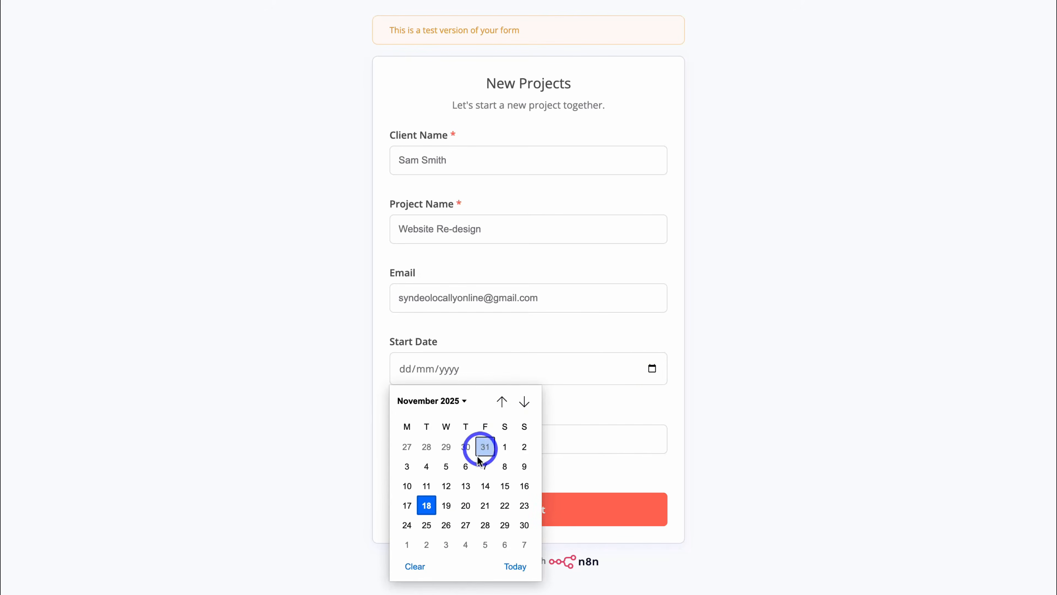
left_click(471, 441)
type("We need our website re-designed. Please help!")
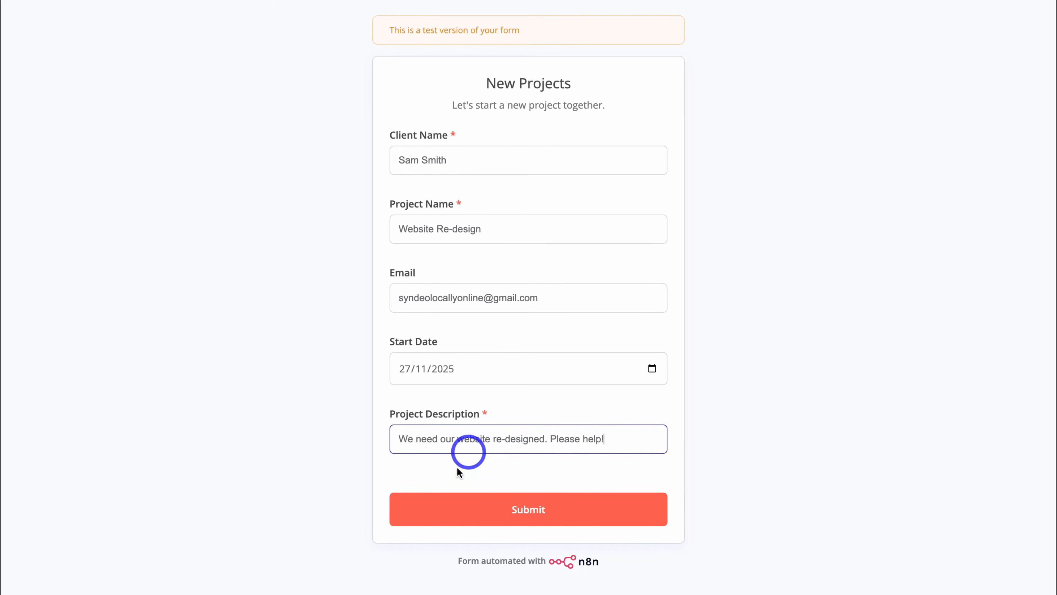
left_click(573, 511)
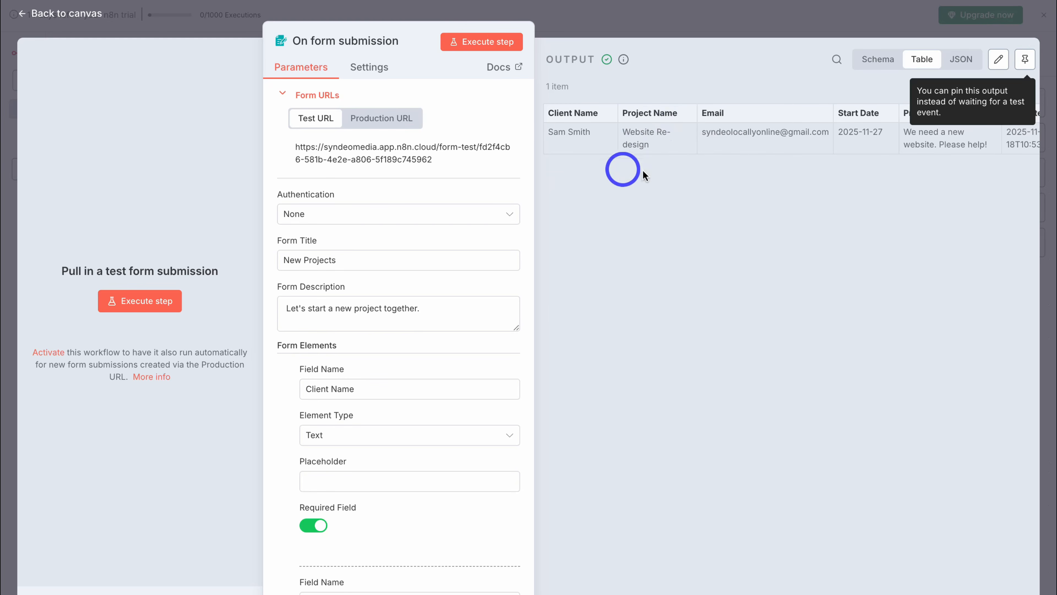
- Pin the one-item submission output, check its Schema, JSON and Table views, and return to canvas
scroll(779, 177, "right", 3)
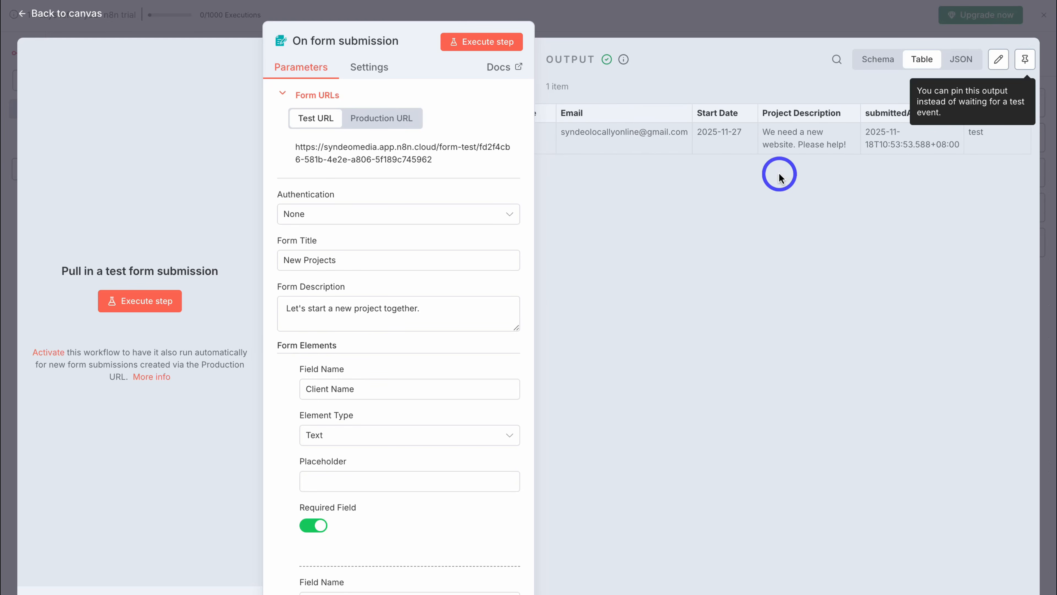
left_click(1020, 67)
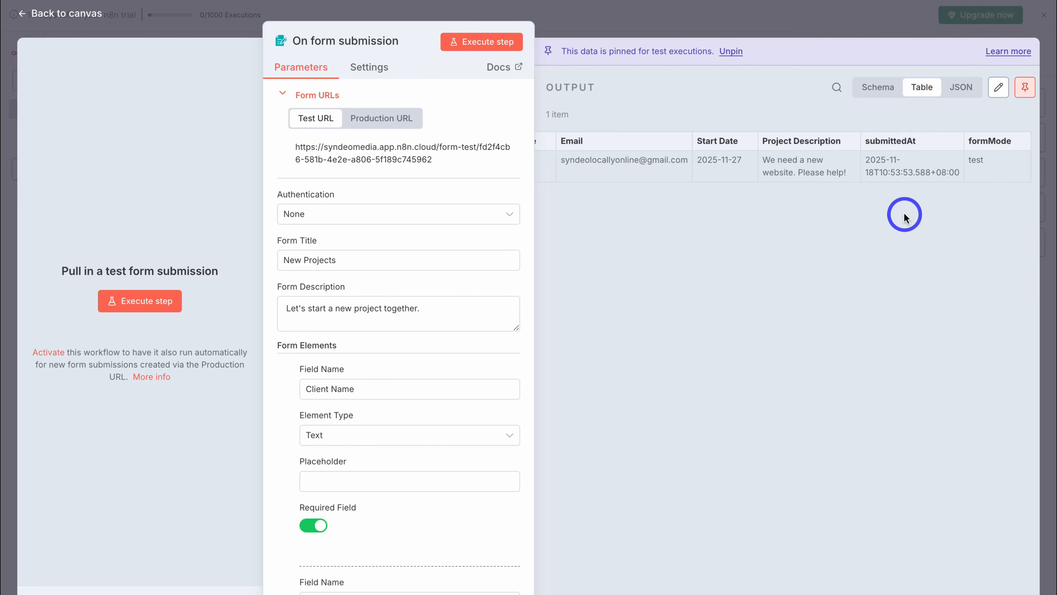
scroll(785, 213, "left", 3)
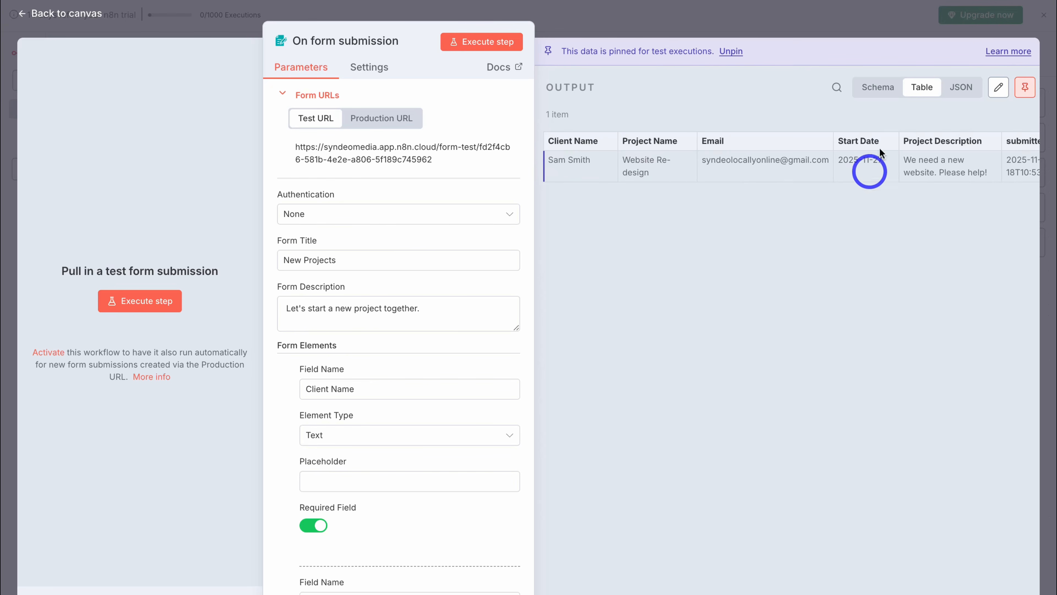
left_click(877, 89)
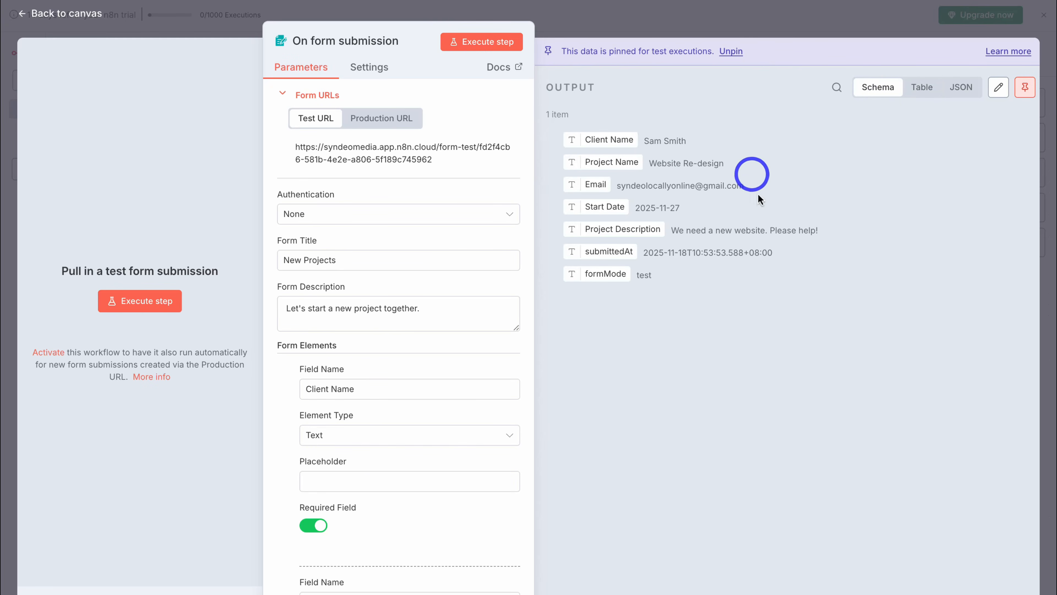
left_click(958, 88)
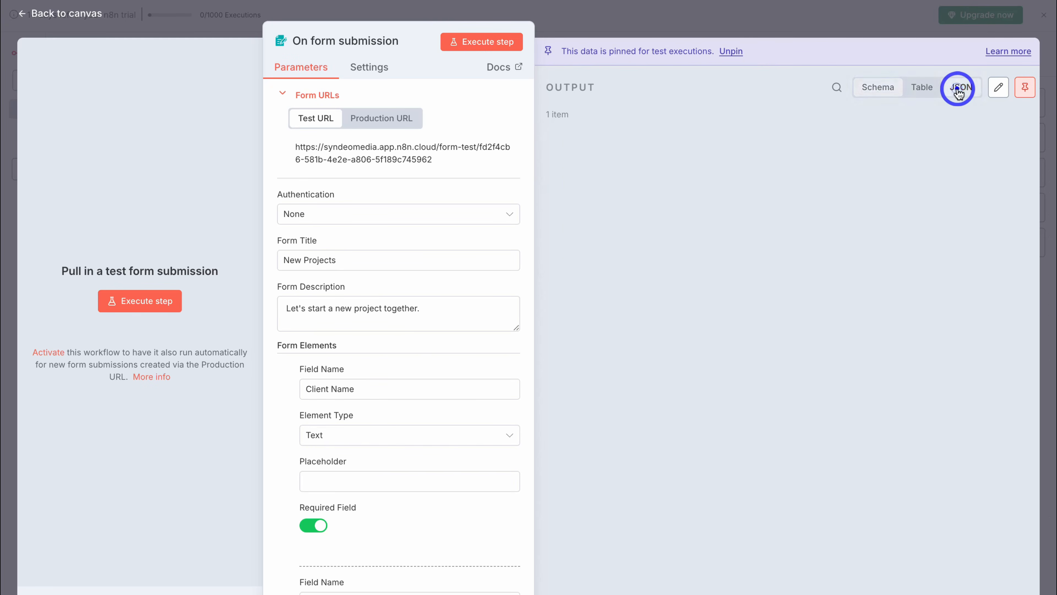
left_click(922, 87)
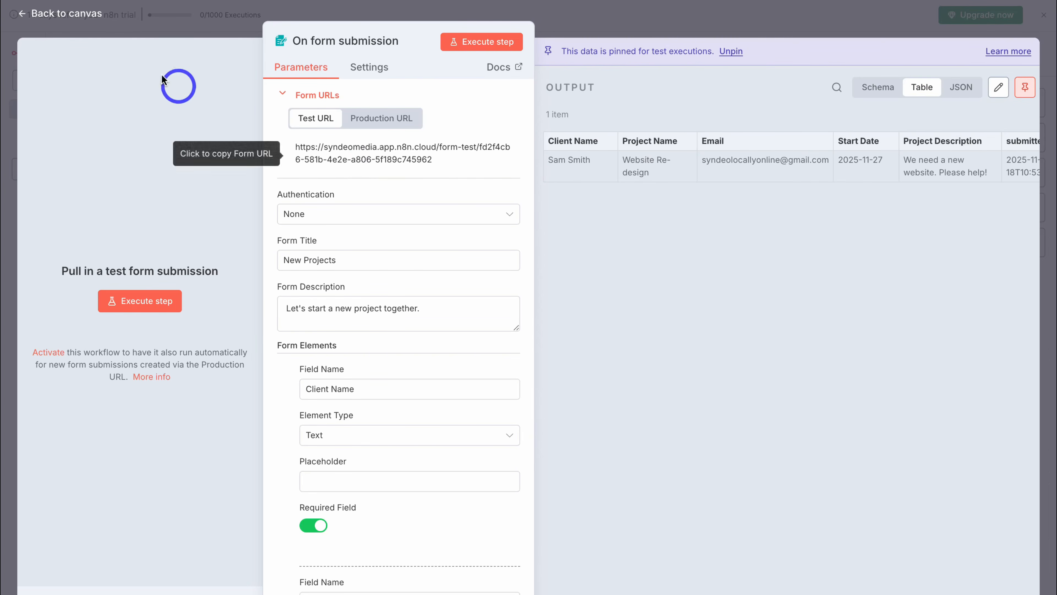
left_click(83, 13)
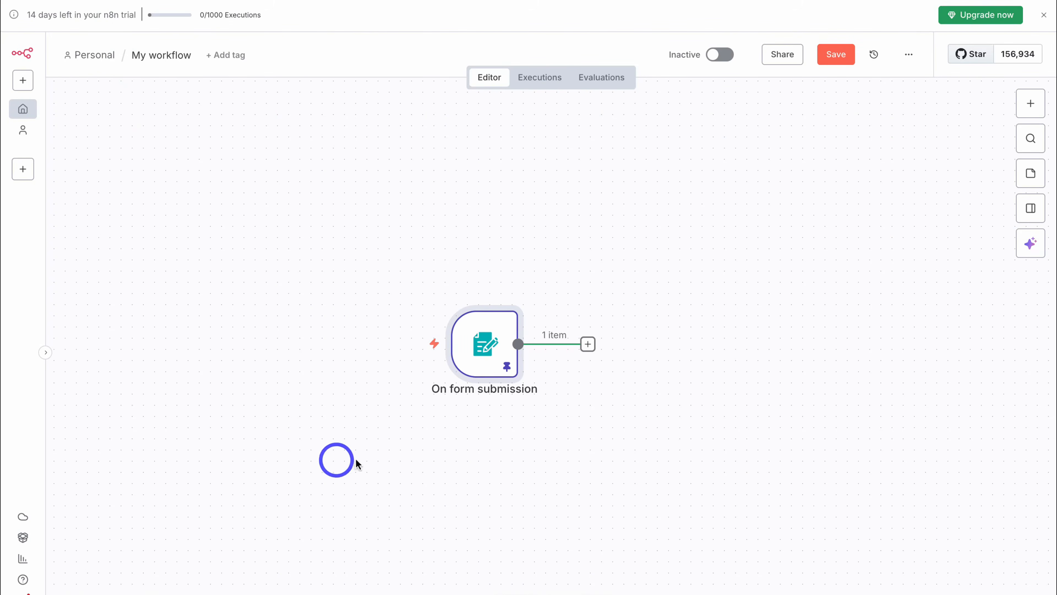
- Add a Google Sheets 'Append row in sheet' step after the form trigger, found by searching 'google s'
mouse_move(460, 419)
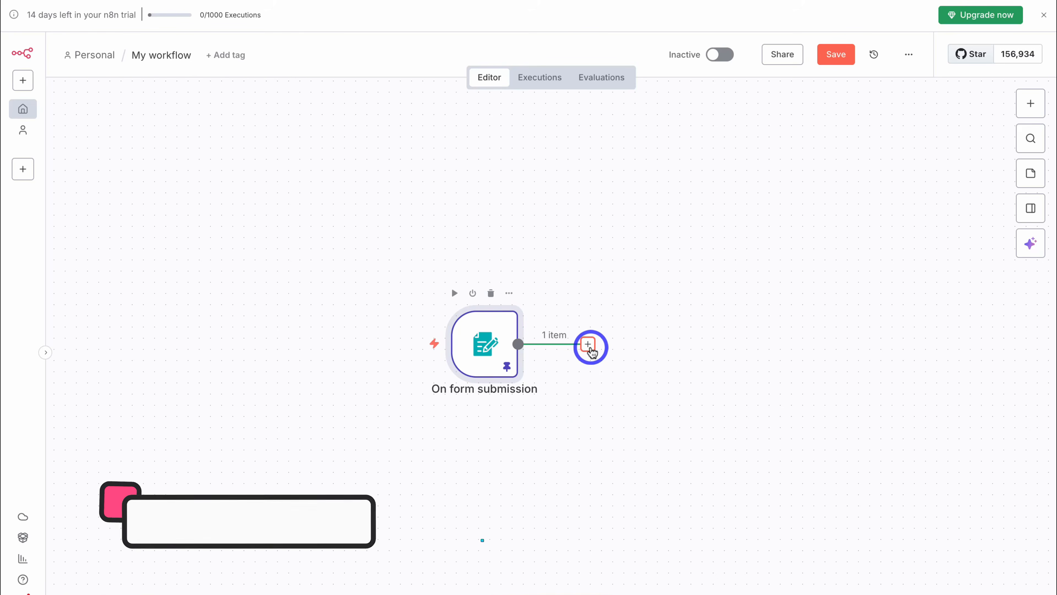
left_click(588, 345)
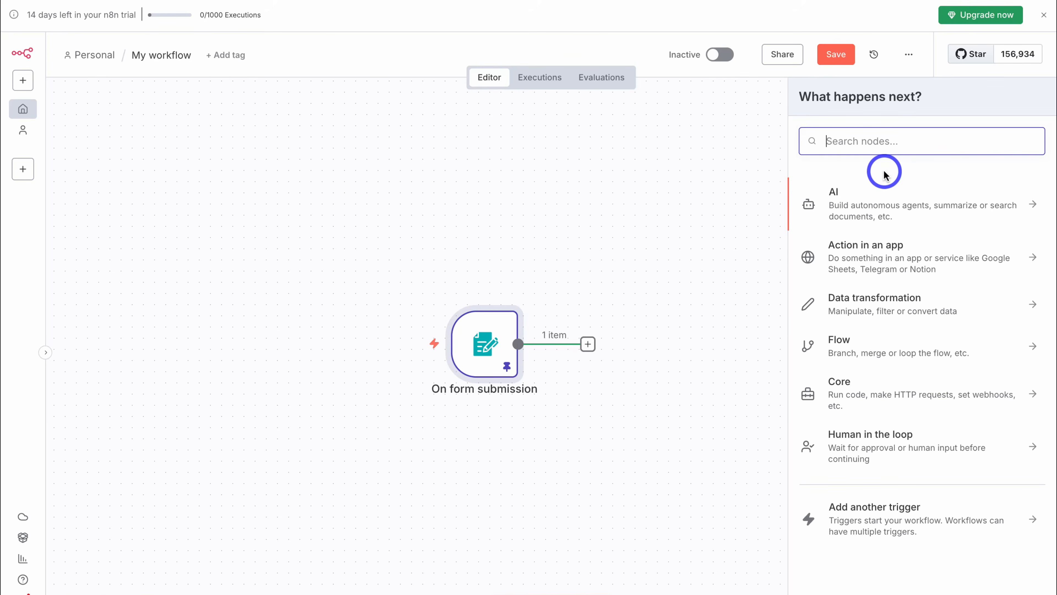
type("google s")
left_click(934, 229)
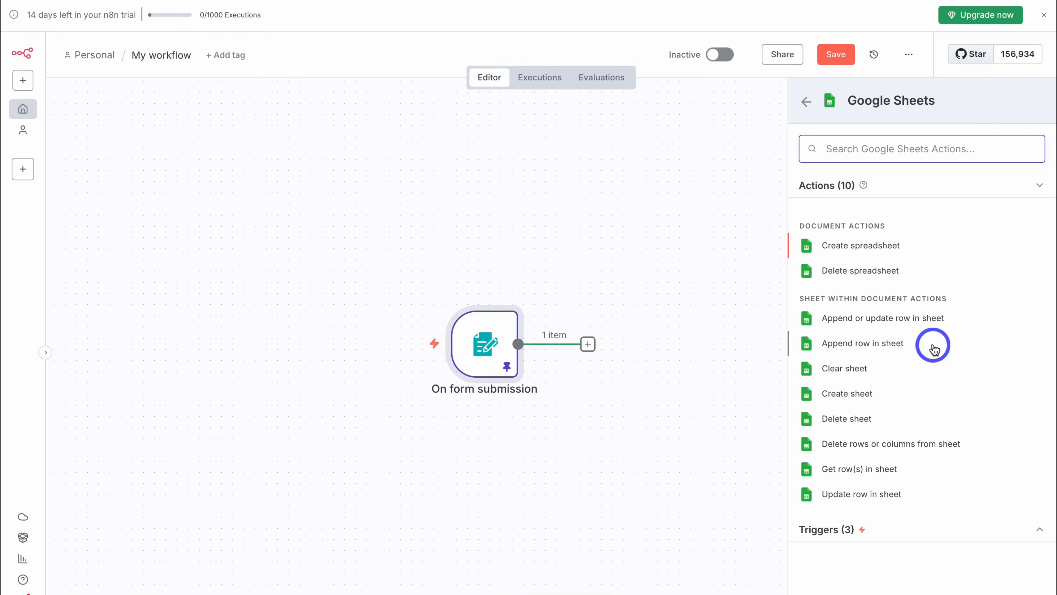
left_click(904, 342)
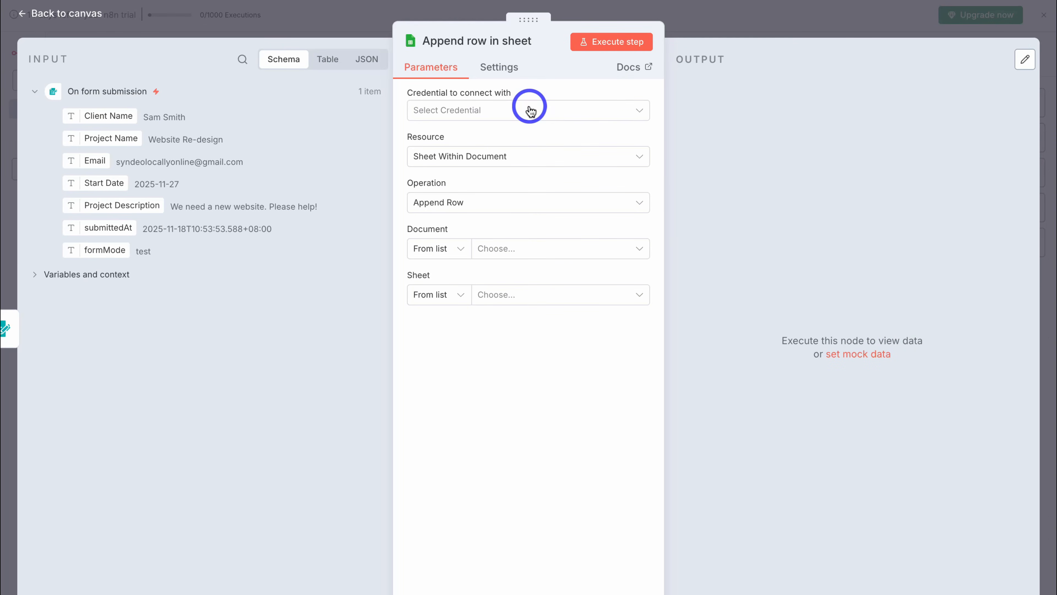
- Choose Create new credential from the node's 'Credential to connect with' dropdown
left_click(517, 111)
left_click(547, 143)
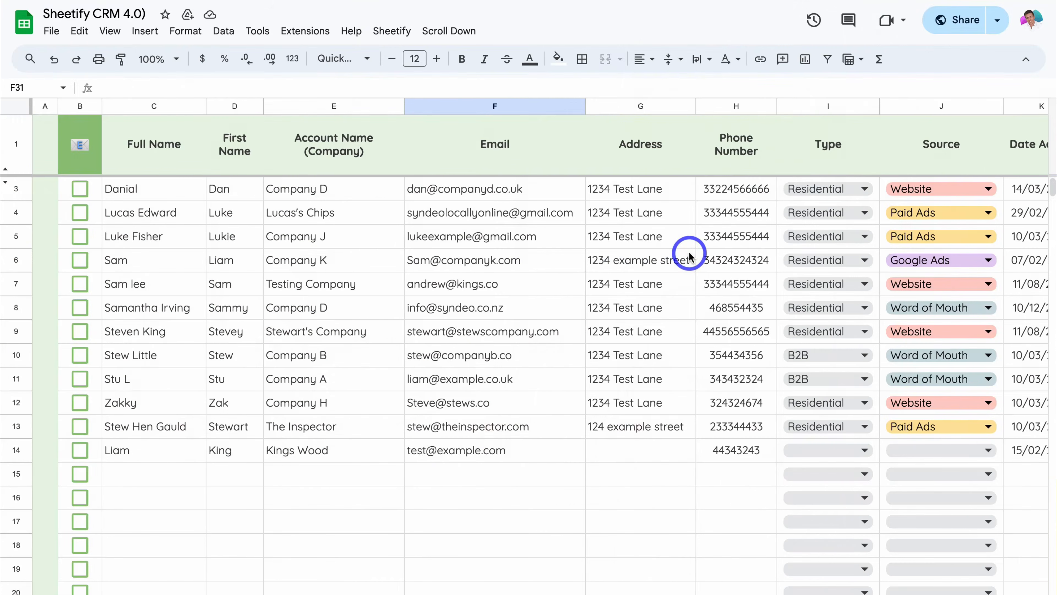
- Create the Installation 3 client task via Sheetify Taskify, then send and confirm a payment reminder email
scroll(687, 252, "right", 10)
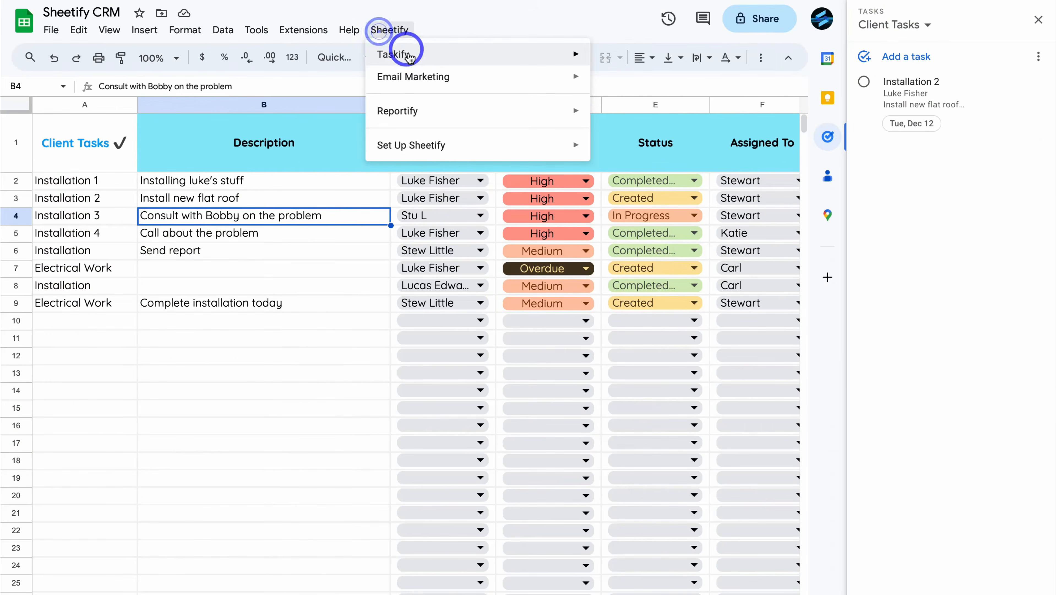
mouse_move(416, 54)
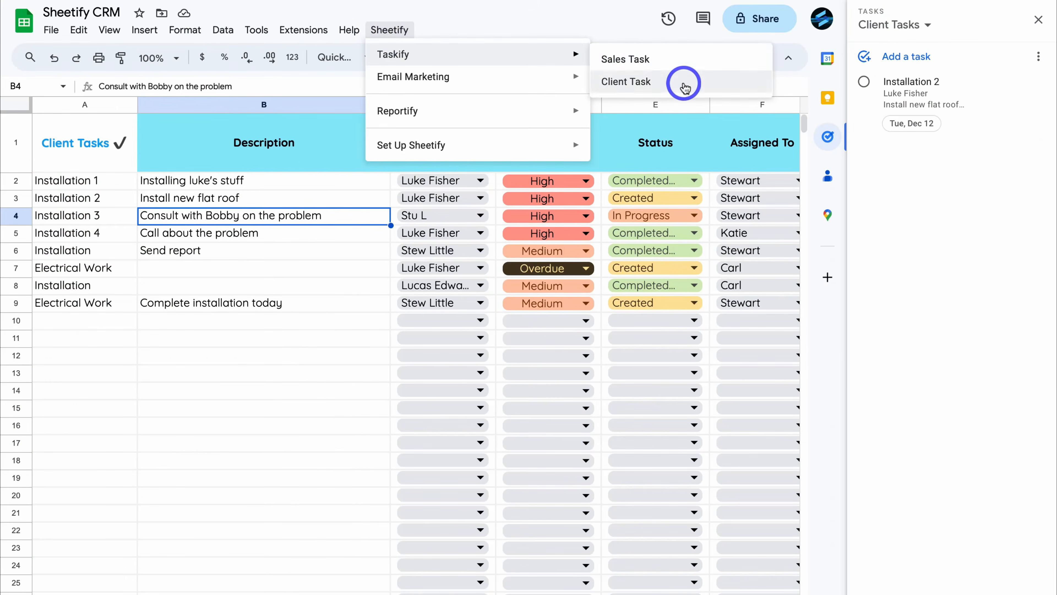
left_click(684, 84)
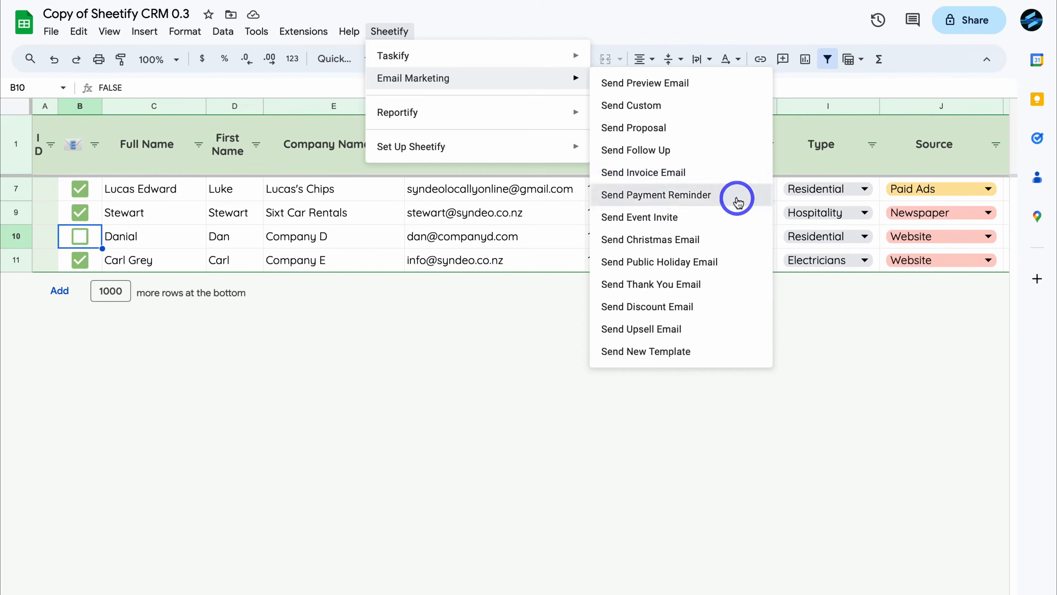
left_click(737, 202)
left_click(628, 362)
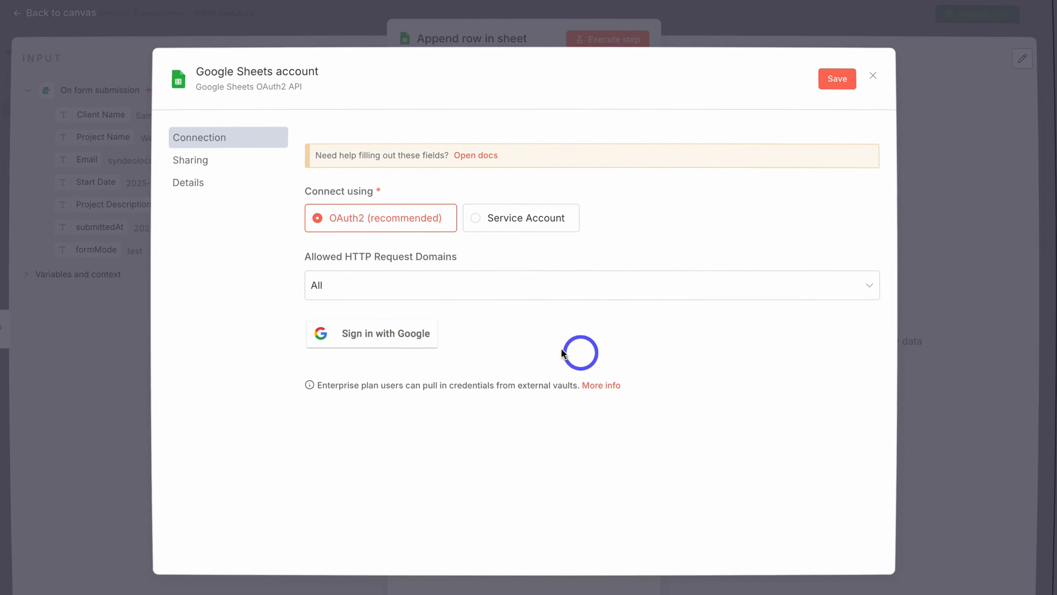
- Authorize the Google Sheets account and set resource Sheet Within Document with operation Append Row
left_click(398, 343)
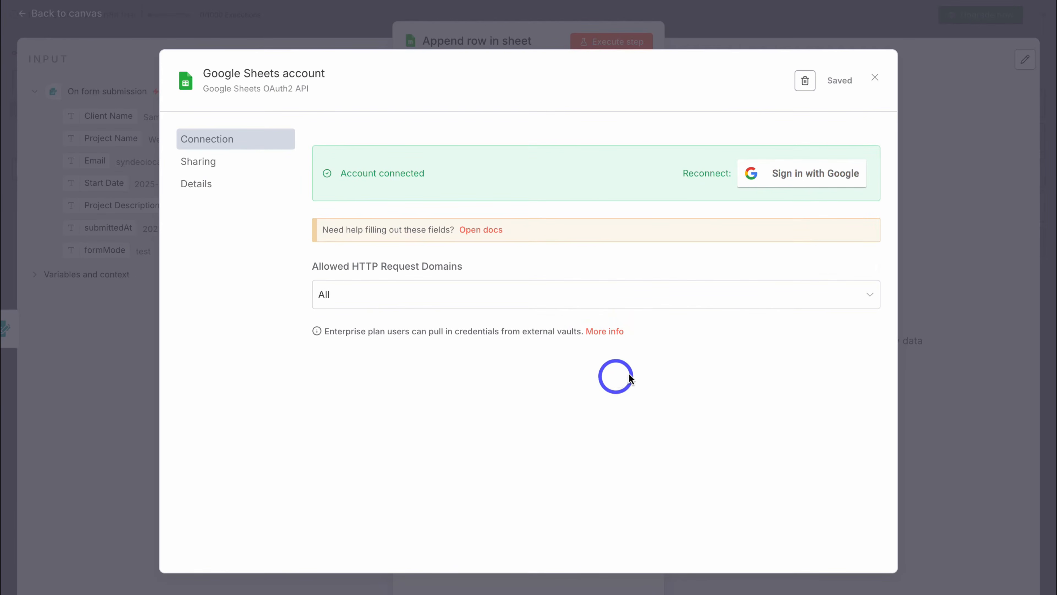
left_click(875, 79)
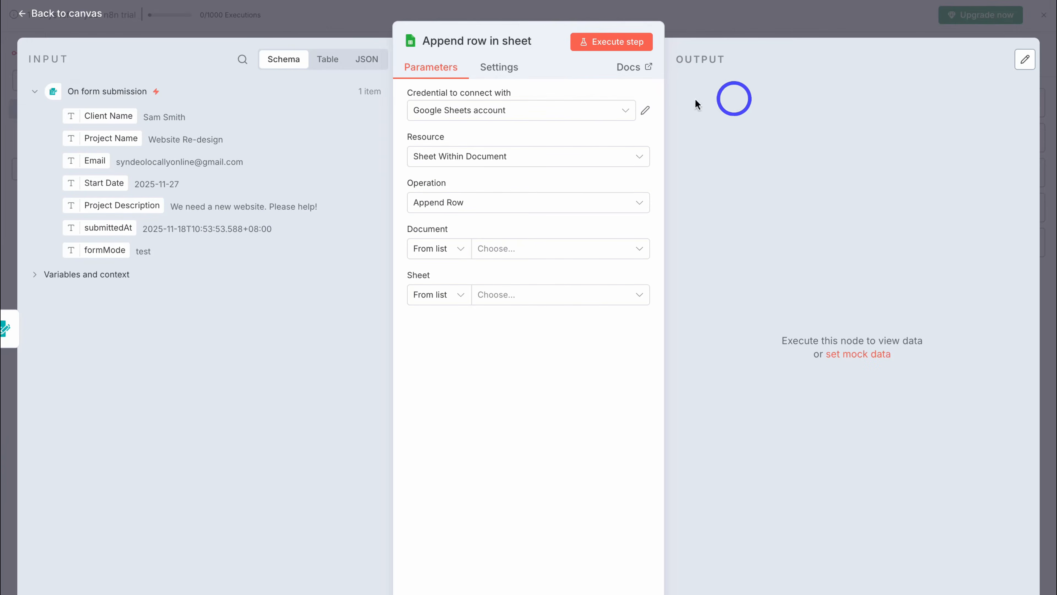
left_click(595, 112)
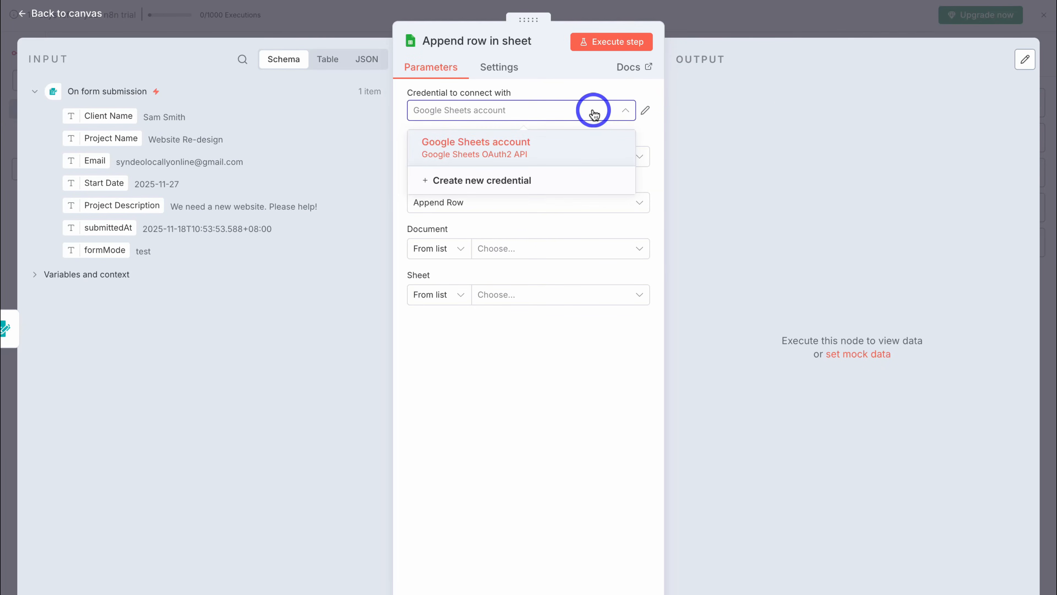
left_click(582, 151)
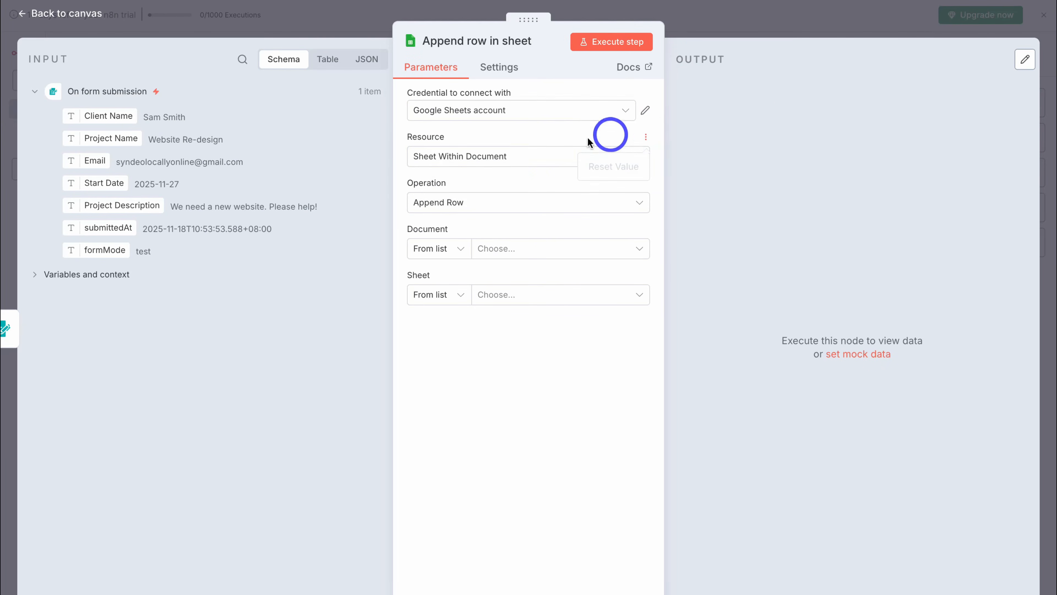
left_click(524, 157)
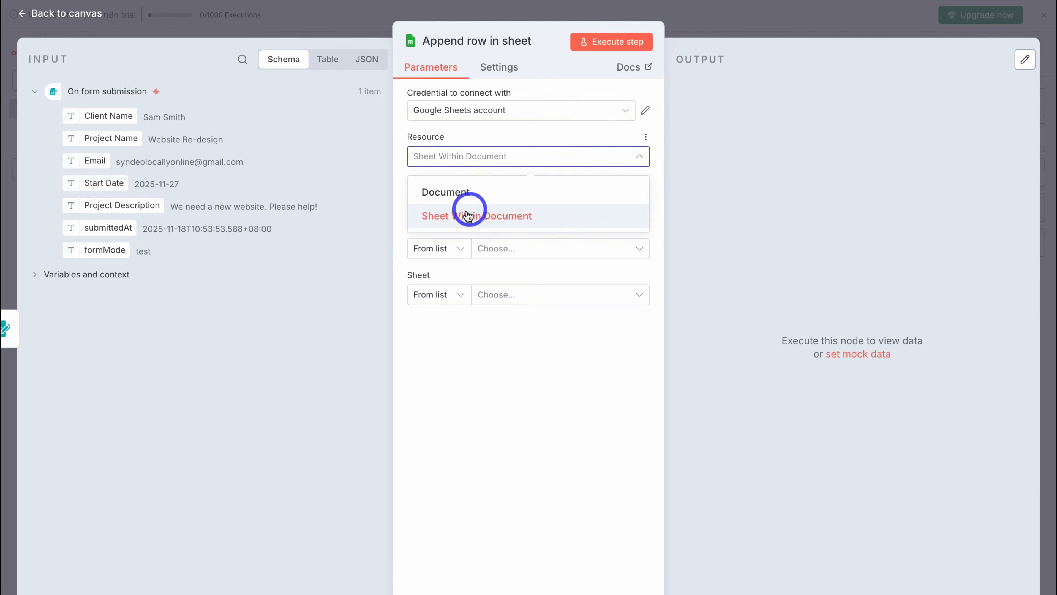
left_click(484, 214)
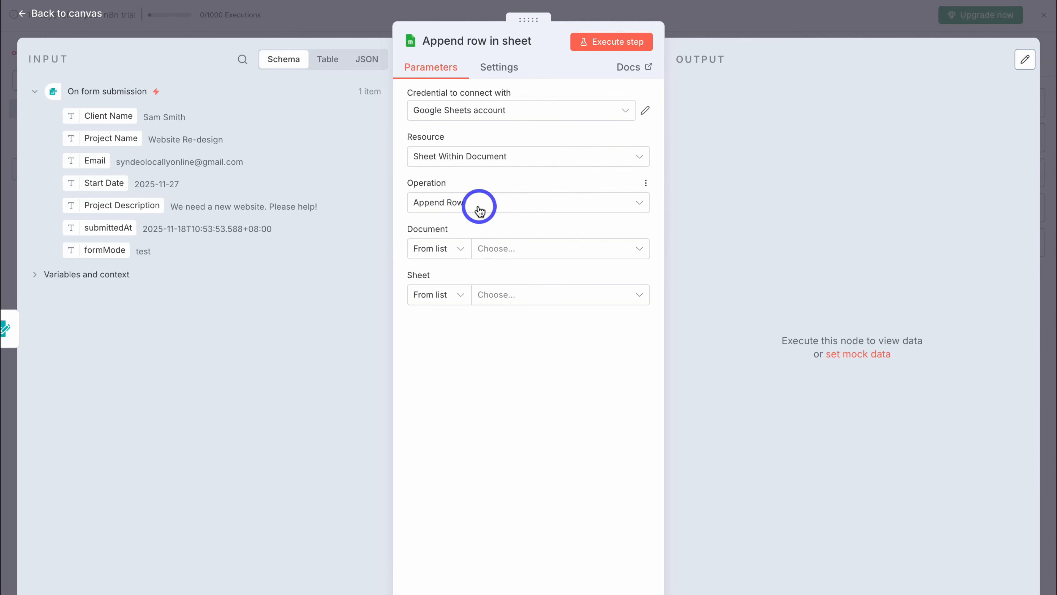
left_click(522, 202)
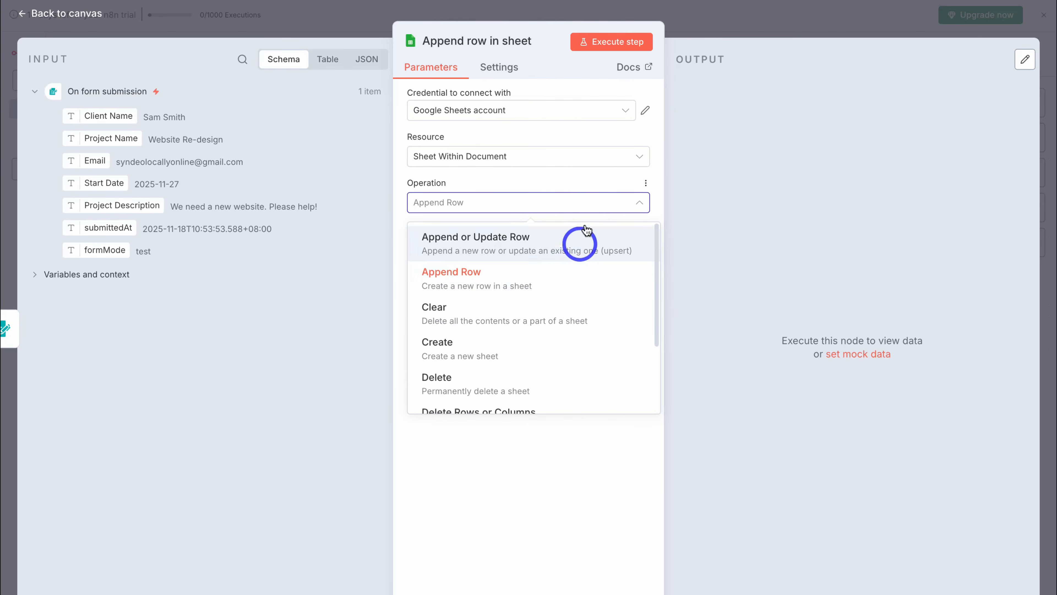
left_click(569, 173)
- Target the New Projects sheet of 'New Projects - Syndeo Media', mapping each column manually
left_click(558, 251)
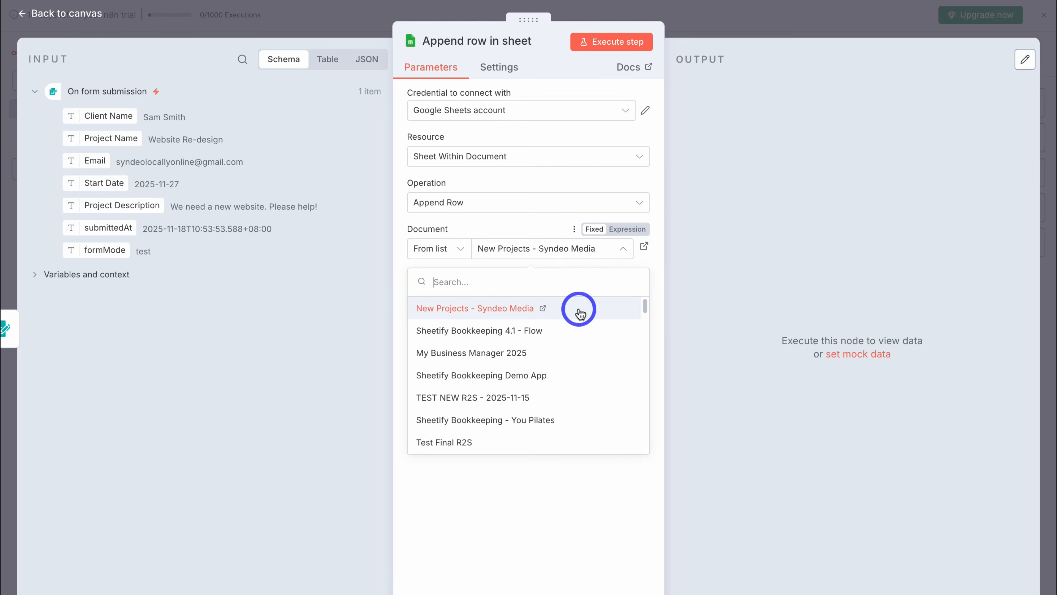
left_click(580, 313)
left_click(540, 295)
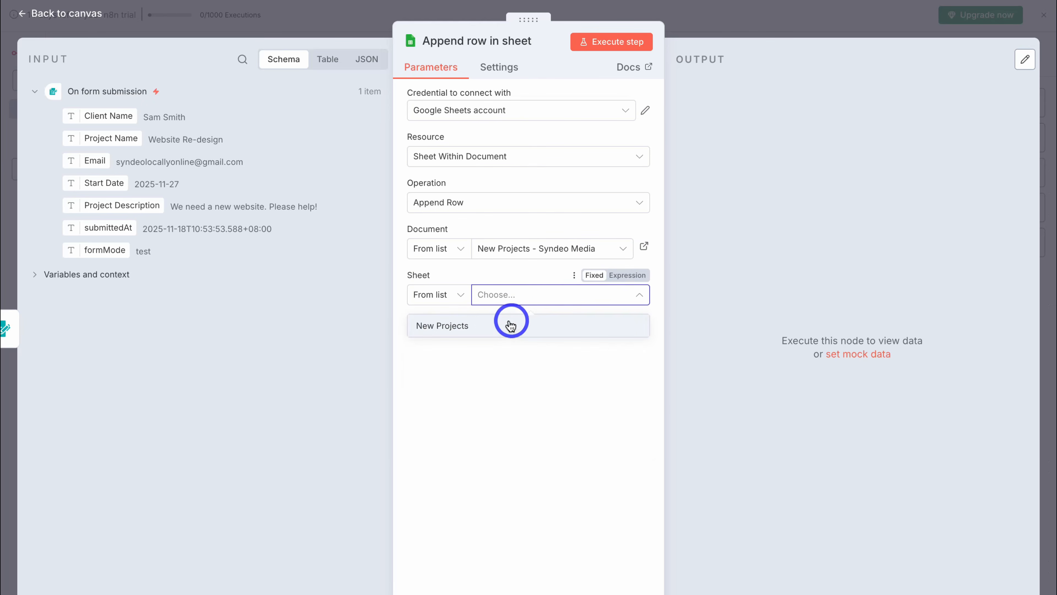
left_click(540, 325)
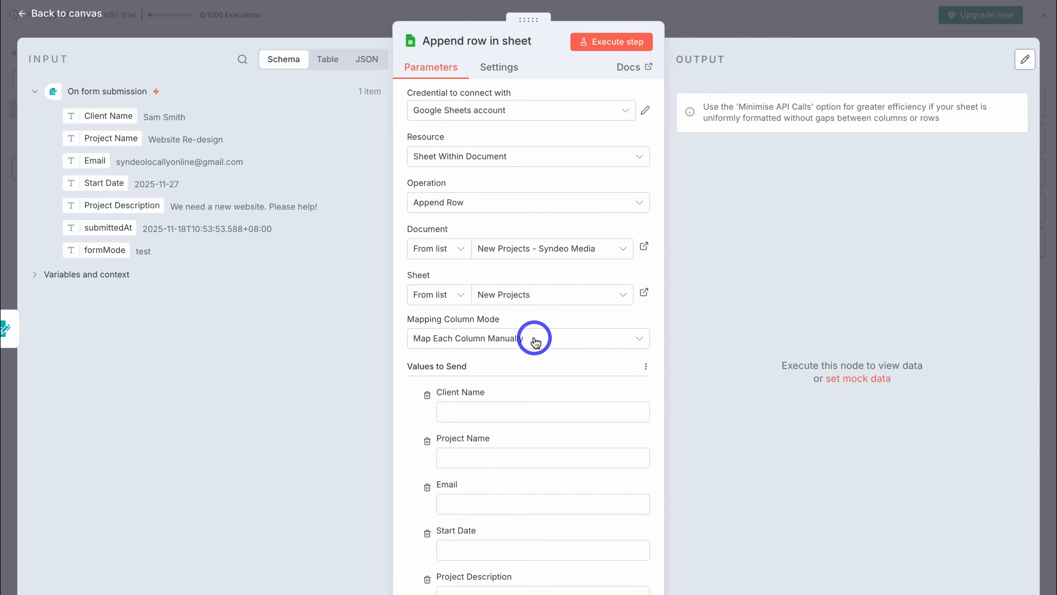
left_click(562, 341)
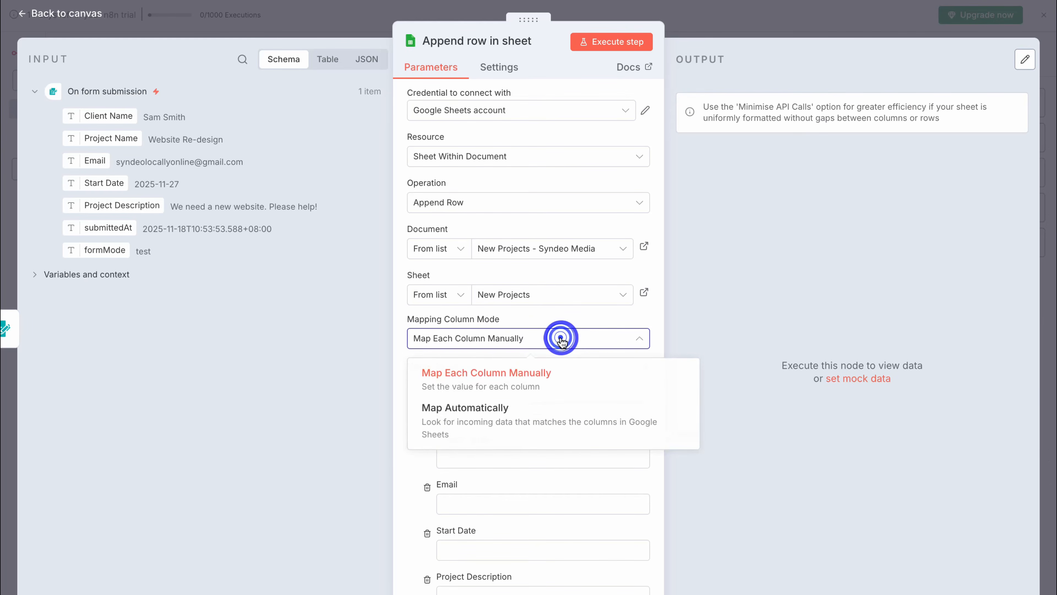
left_click(585, 380)
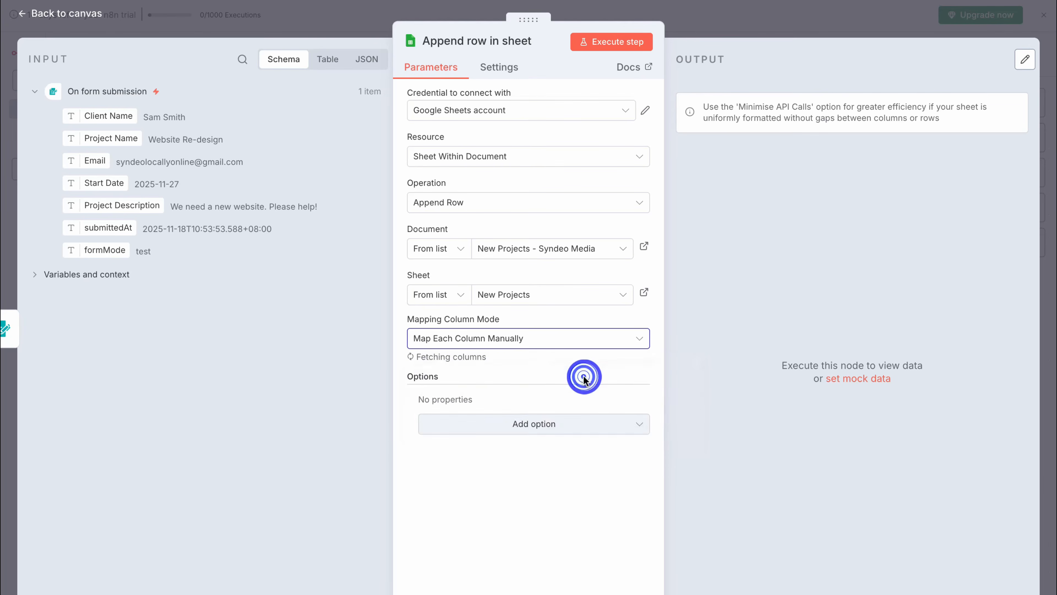
scroll(538, 366, "down", 1)
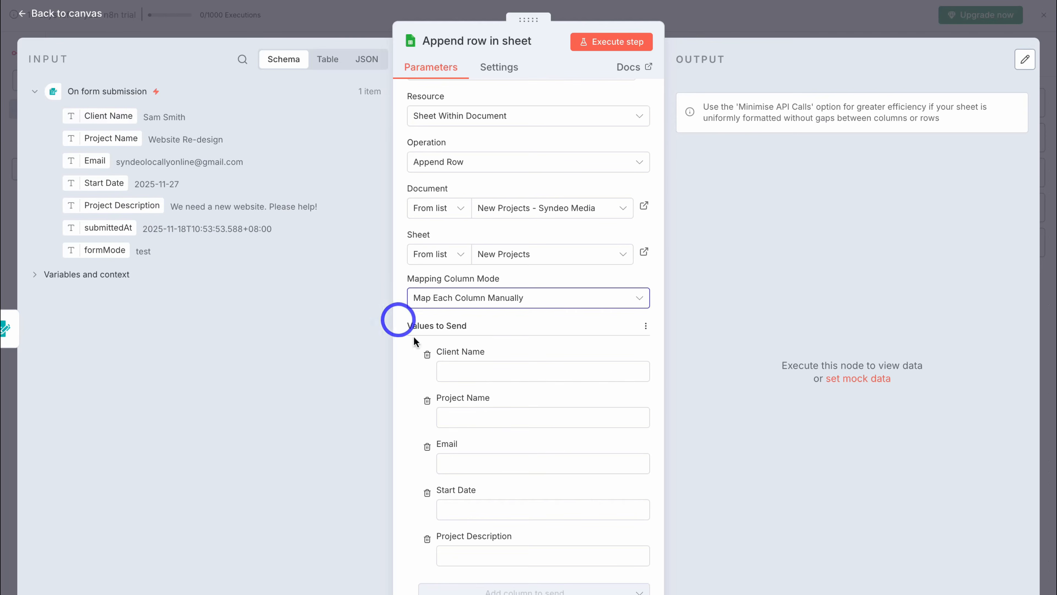
- Map the form's Client Name and Project Name fields into their matching sheet columns
left_click(465, 370)
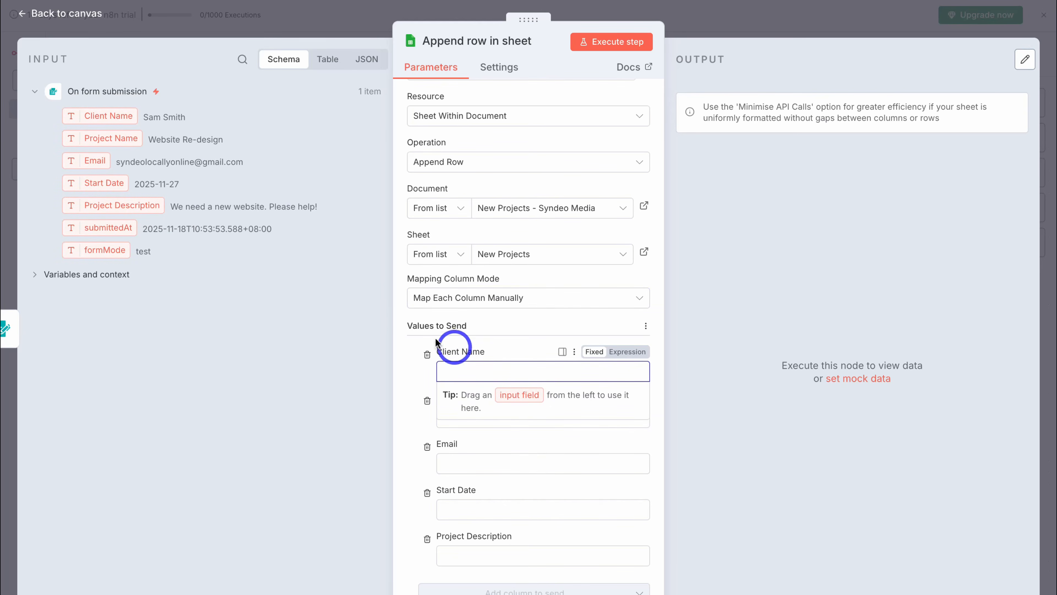
left_click_drag(94, 116, 479, 378)
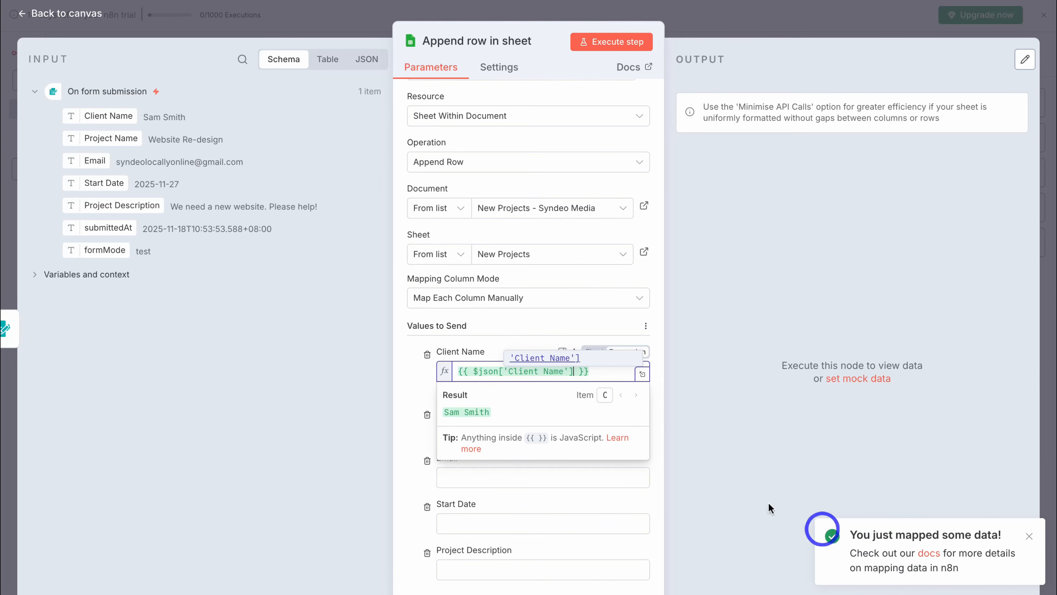
left_click(289, 285)
left_click_drag(102, 138, 484, 437)
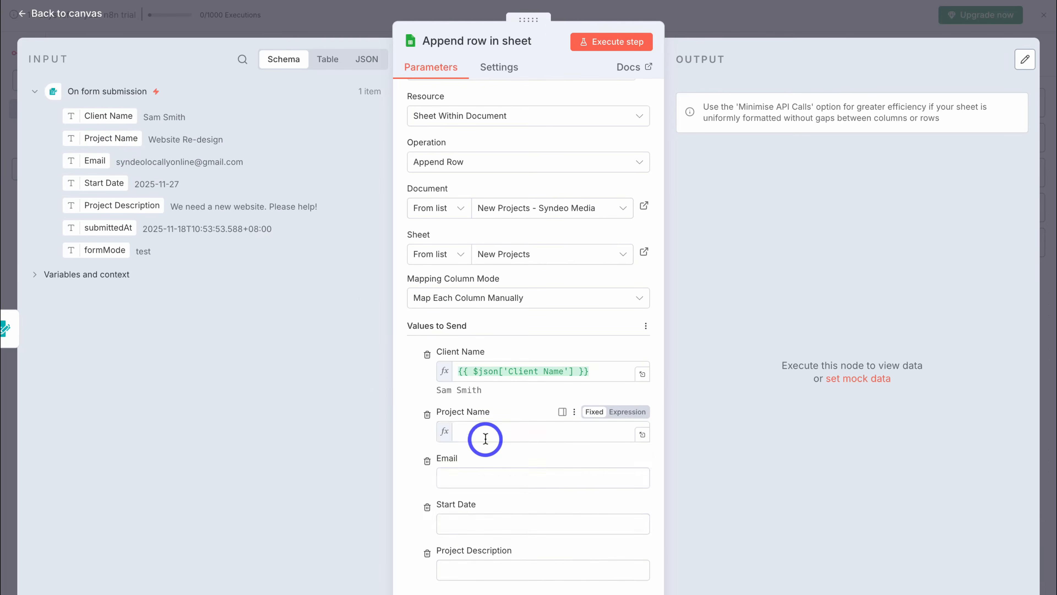
left_click(409, 406)
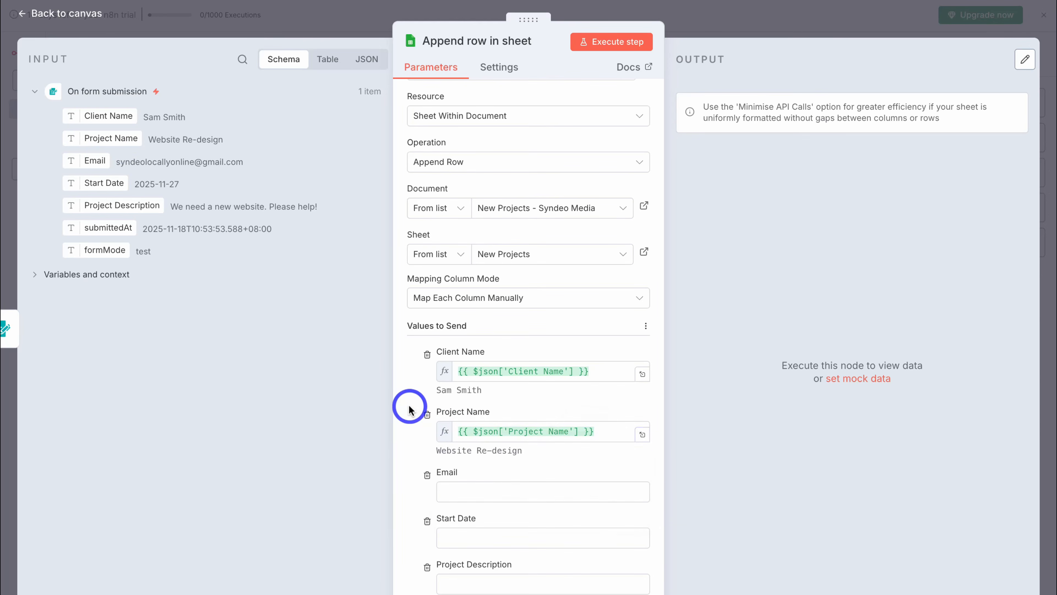
- Map the form's Email, Start Date and Project Description fields into their matching columns
left_click_drag(86, 162, 458, 494)
left_click_drag(90, 183, 498, 558)
scroll(411, 537, "down", 2)
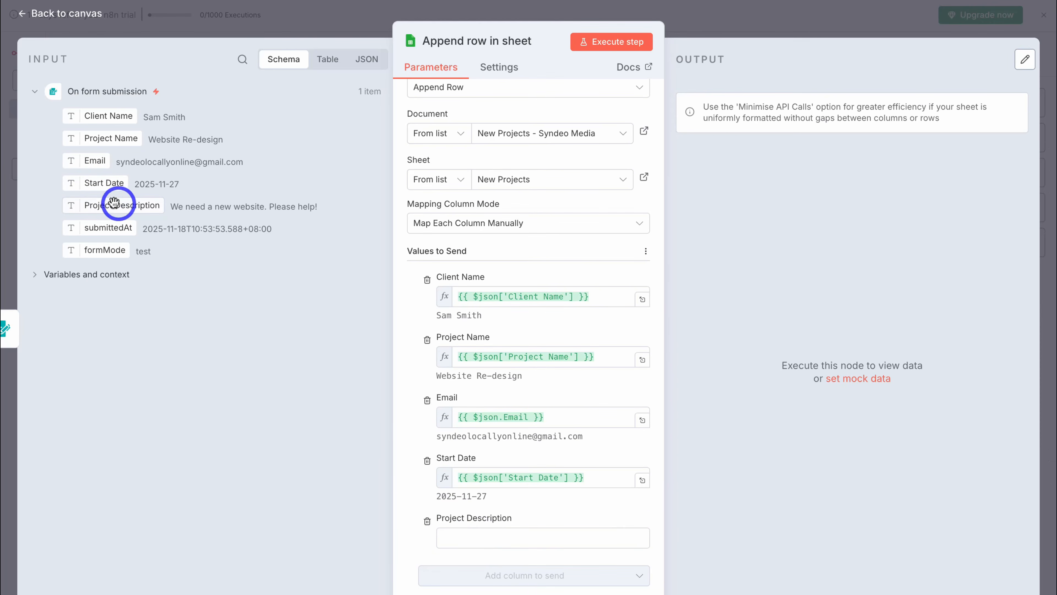
left_click_drag(104, 204, 495, 547)
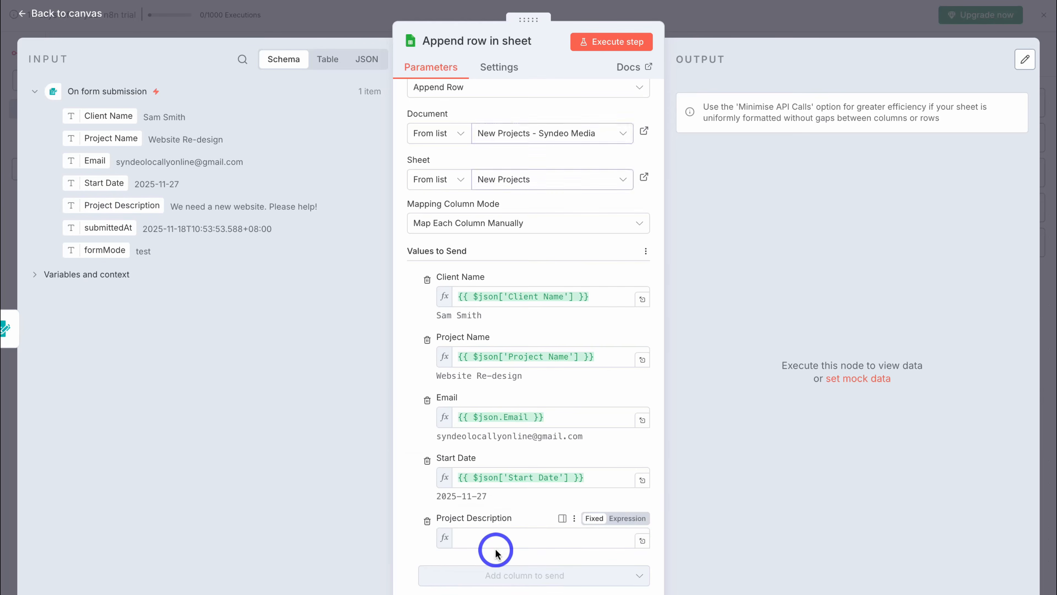
left_click(400, 478)
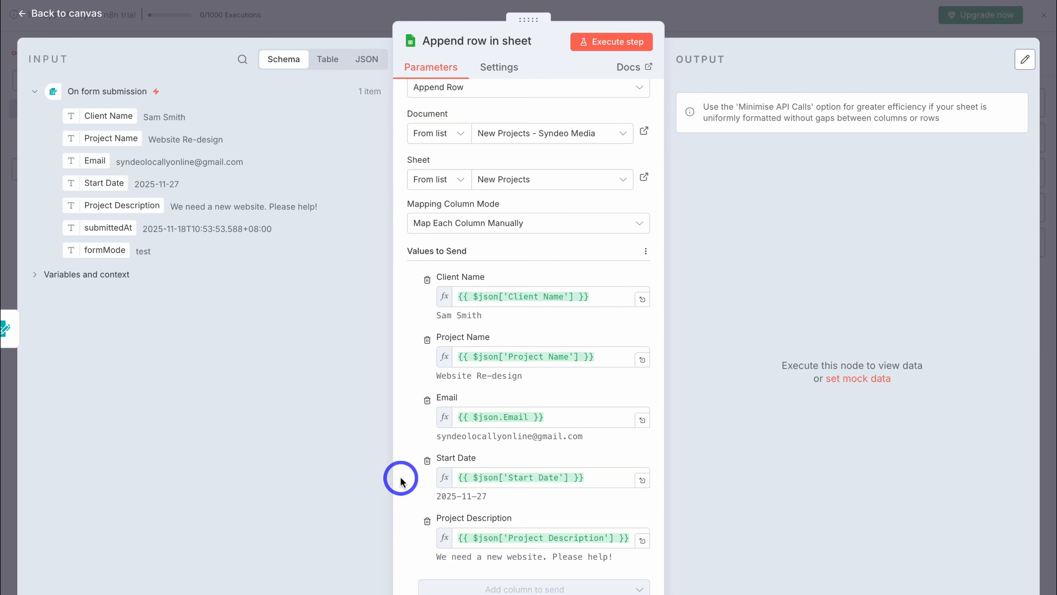
scroll(400, 478, "down", 2)
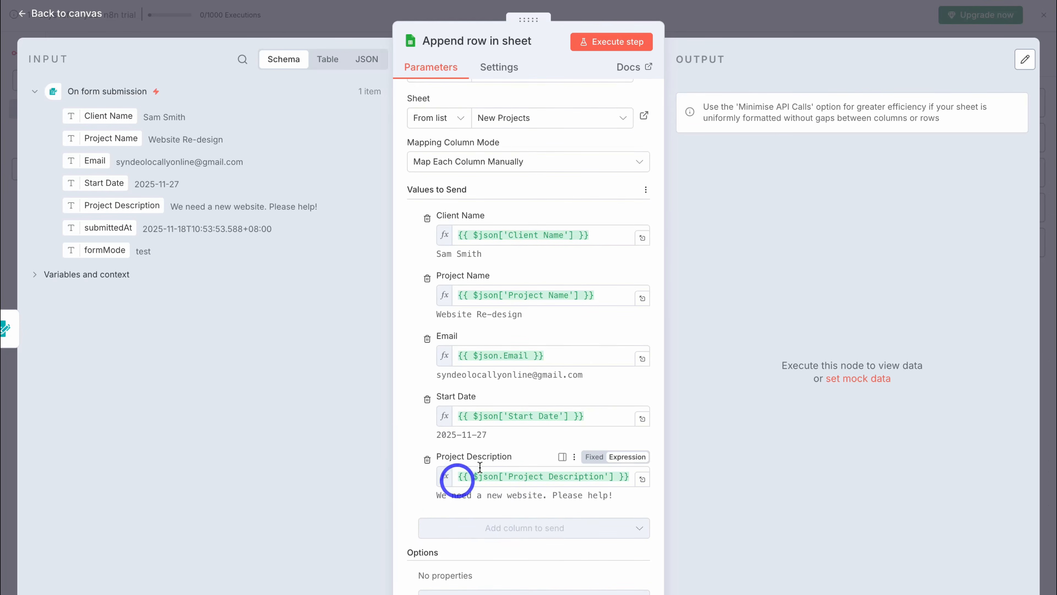
- Execute the Append row step and review the written row in the Output table
left_click(609, 43)
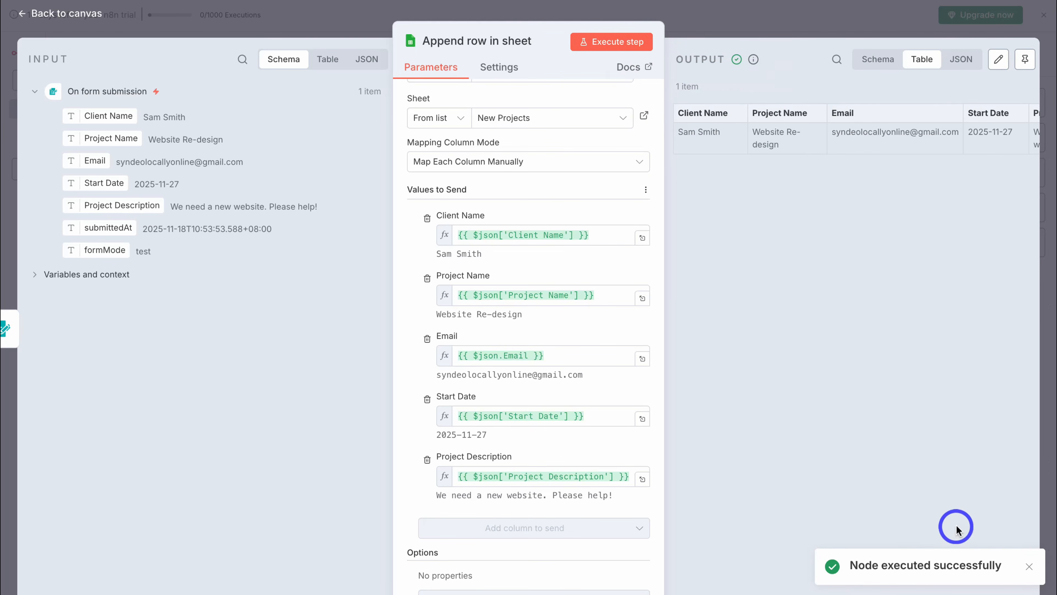
scroll(903, 198, "right", 5)
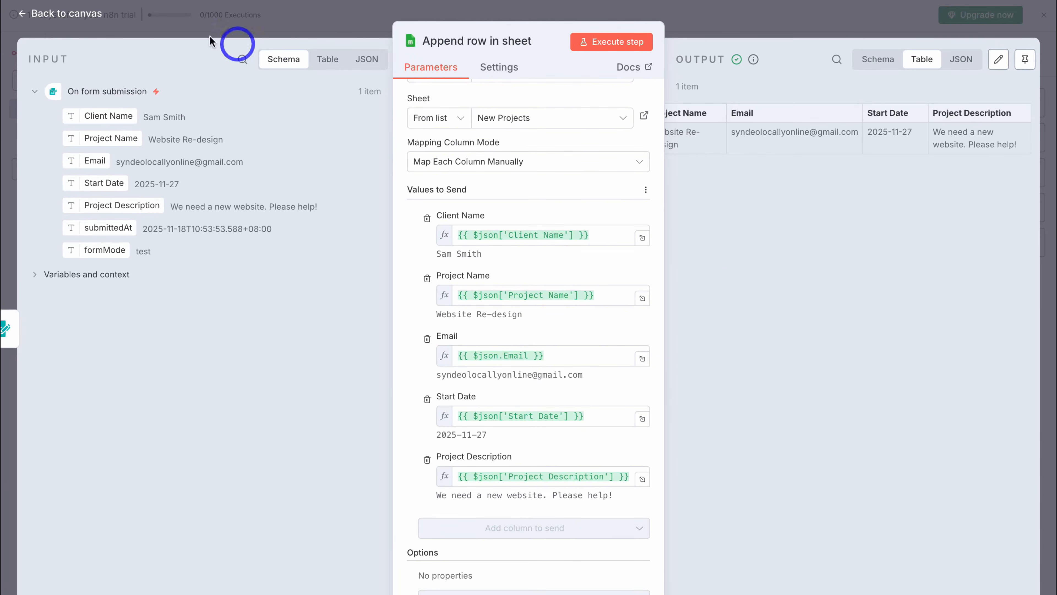
- Add a Slack 'Send a message' node to the workflow
left_click(73, 14)
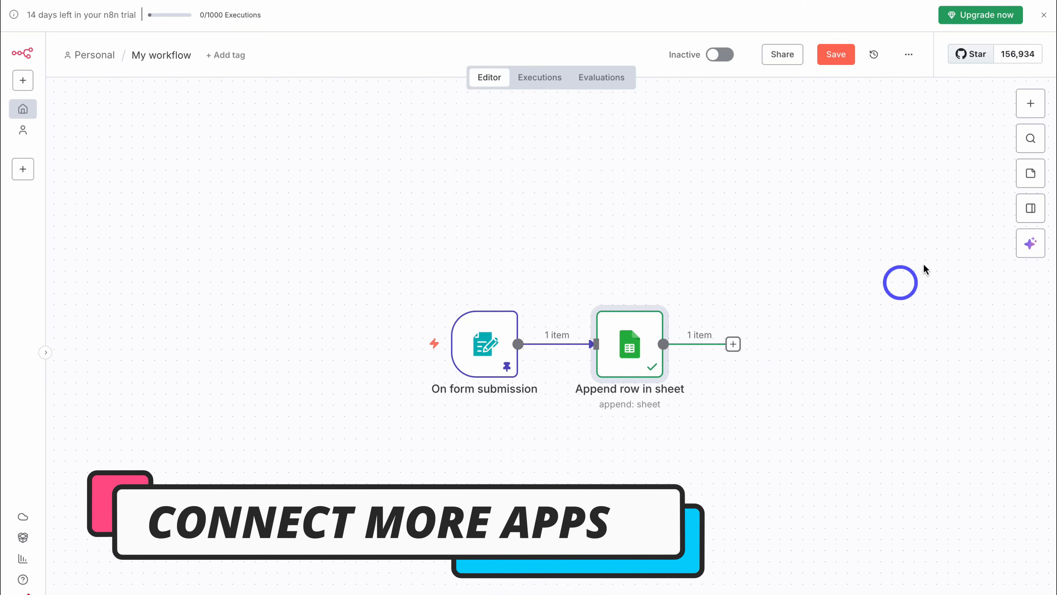
left_click(1030, 104)
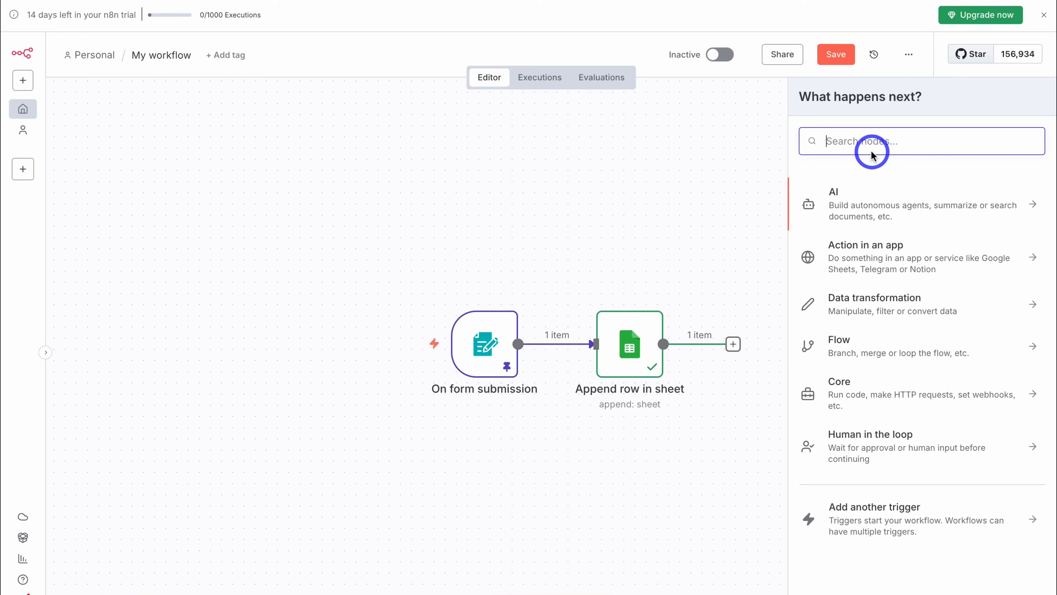
type("slack")
left_click(890, 190)
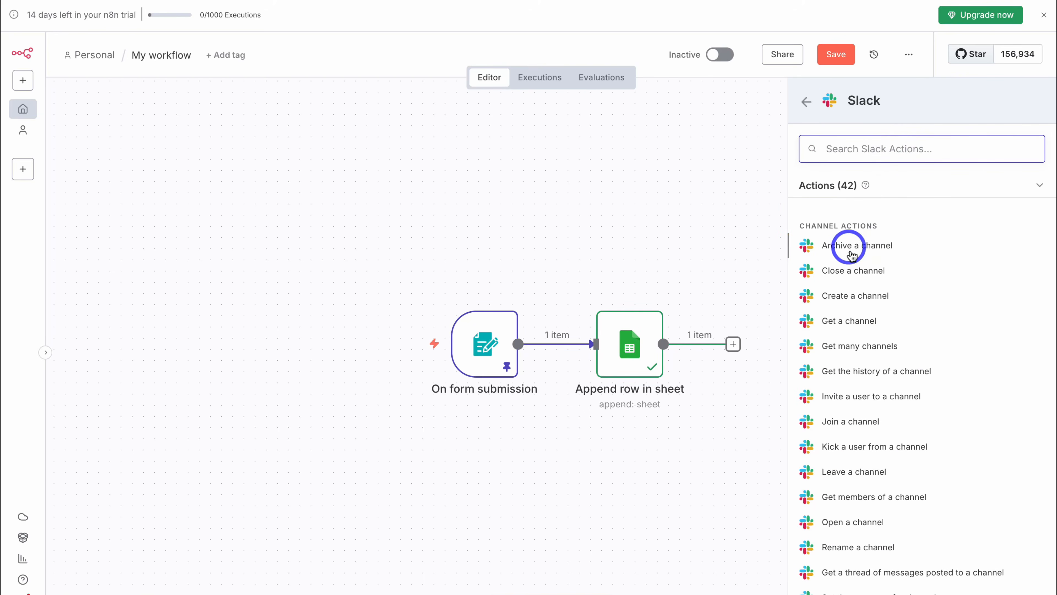
scroll(857, 290, "down", 8)
scroll(860, 299, "down", 1)
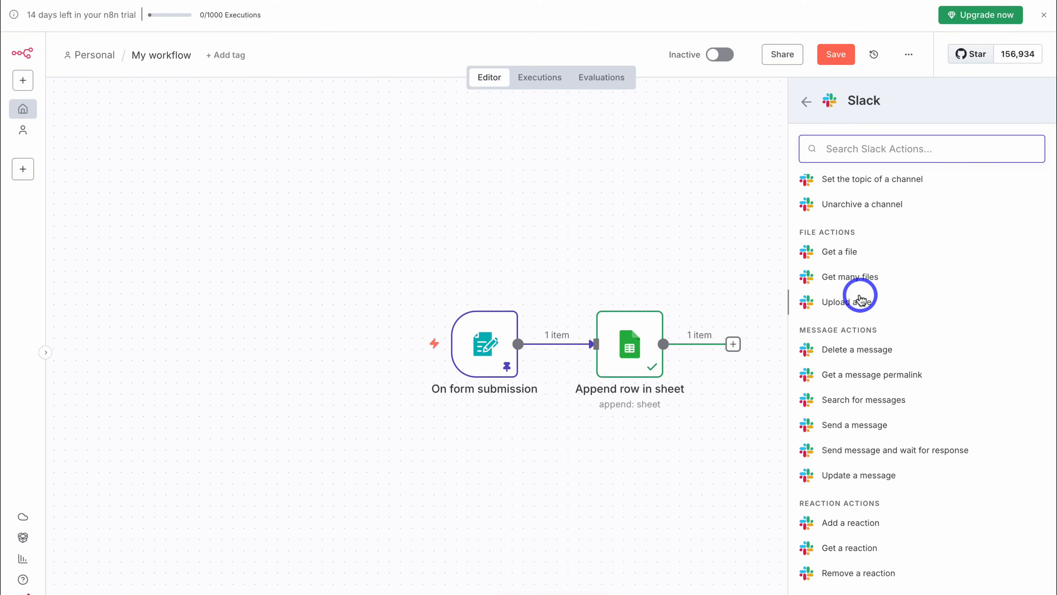
left_click(893, 425)
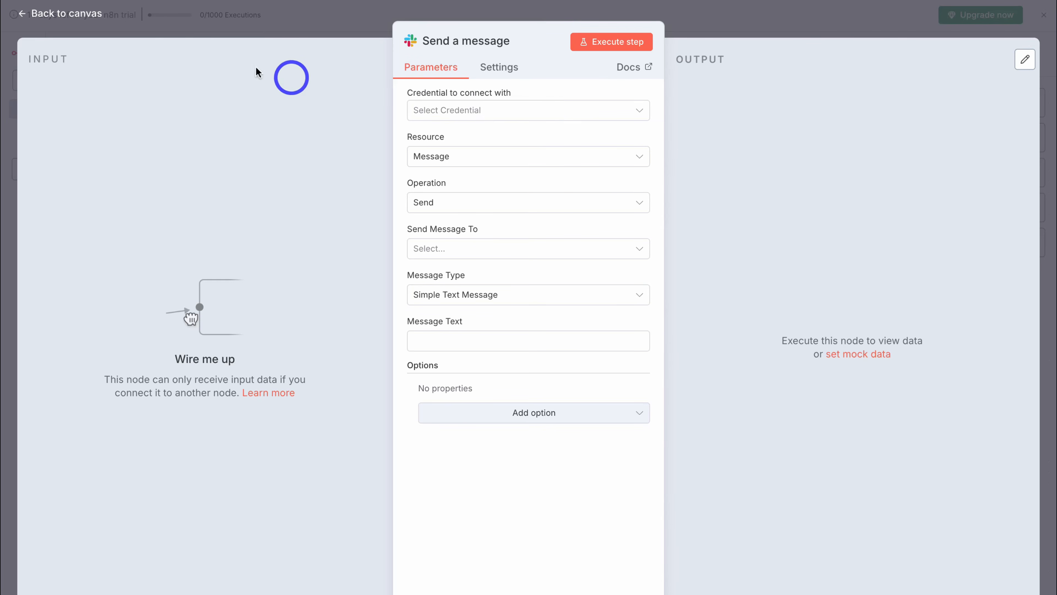
- Place the Slack node below Append row in sheet and connect it from the form trigger
left_click(94, 13)
left_click_drag(773, 218, 623, 473)
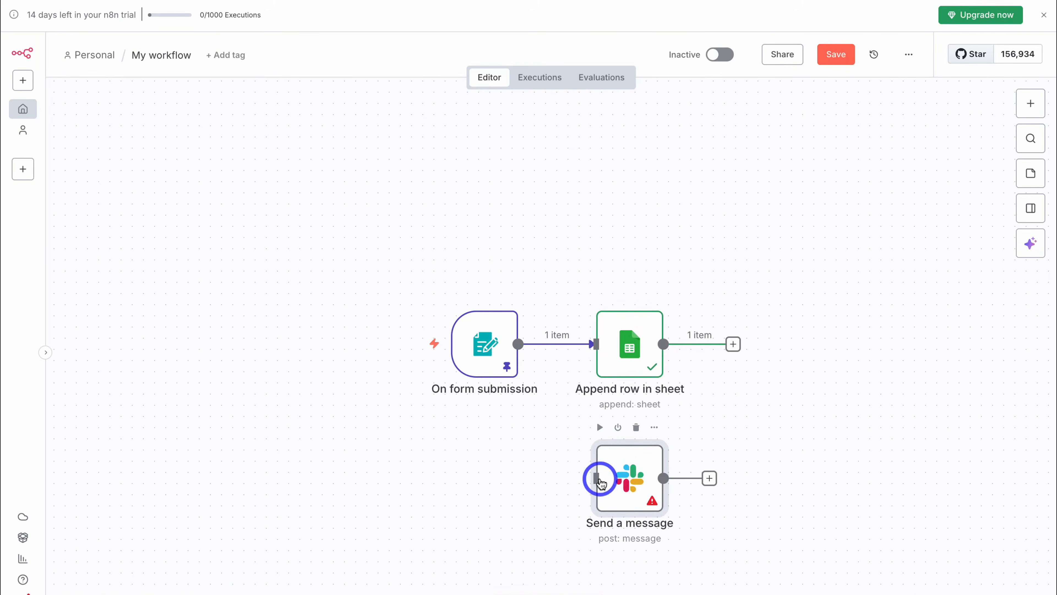
left_click_drag(517, 344, 580, 473)
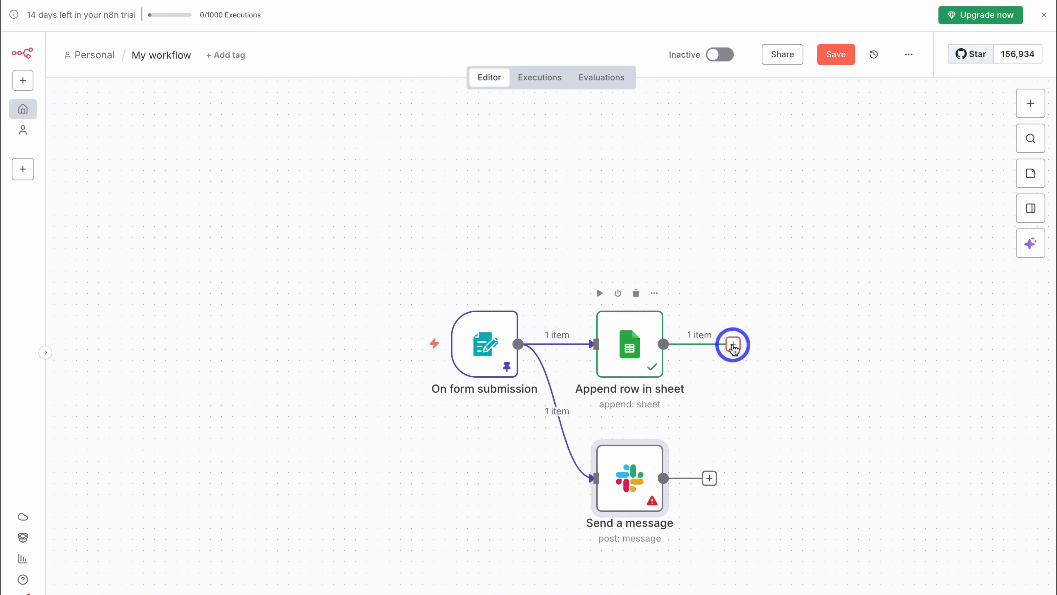
- Add a Gmail 'Send a message' step after Append row in sheet
left_click(733, 344)
left_click(843, 144)
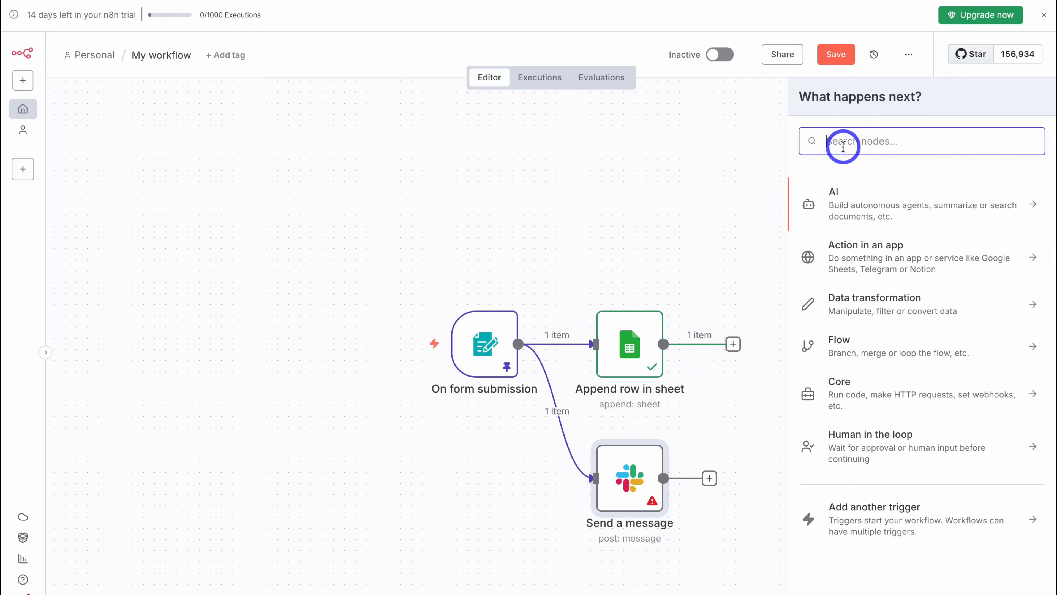
type("gmail")
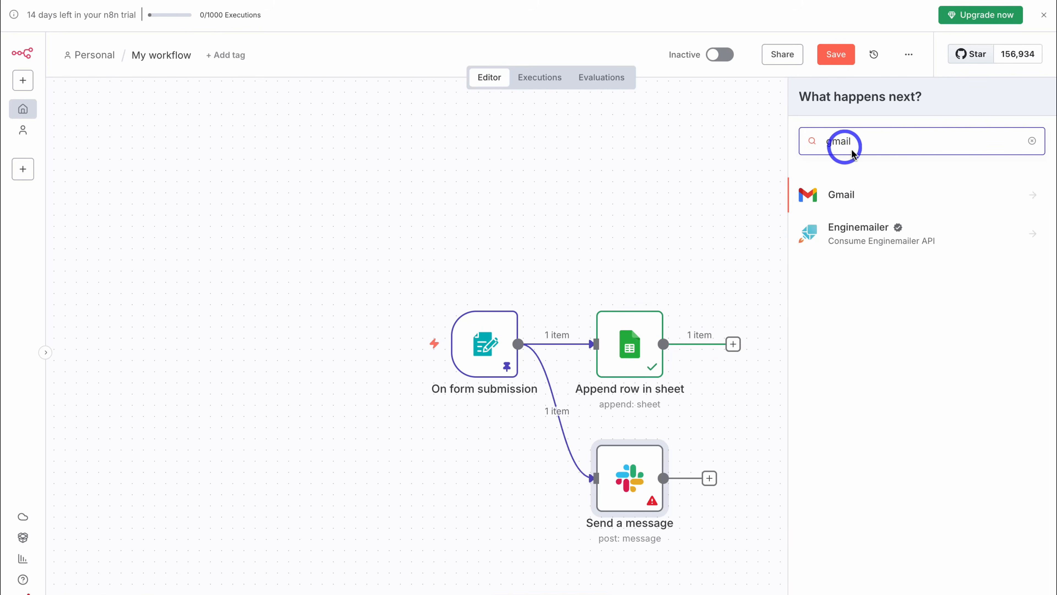
left_click(891, 195)
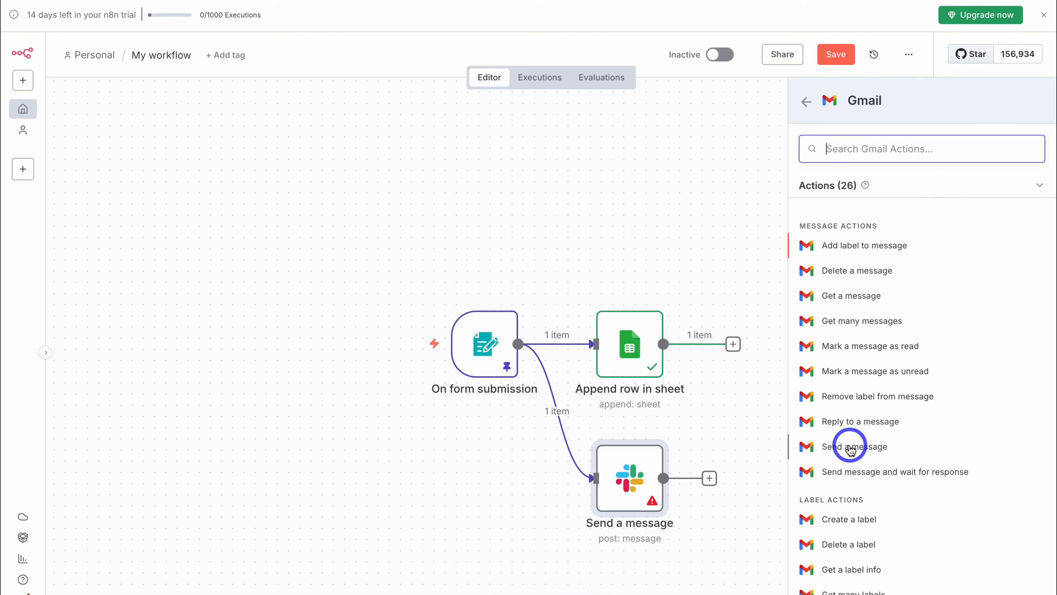
left_click(910, 446)
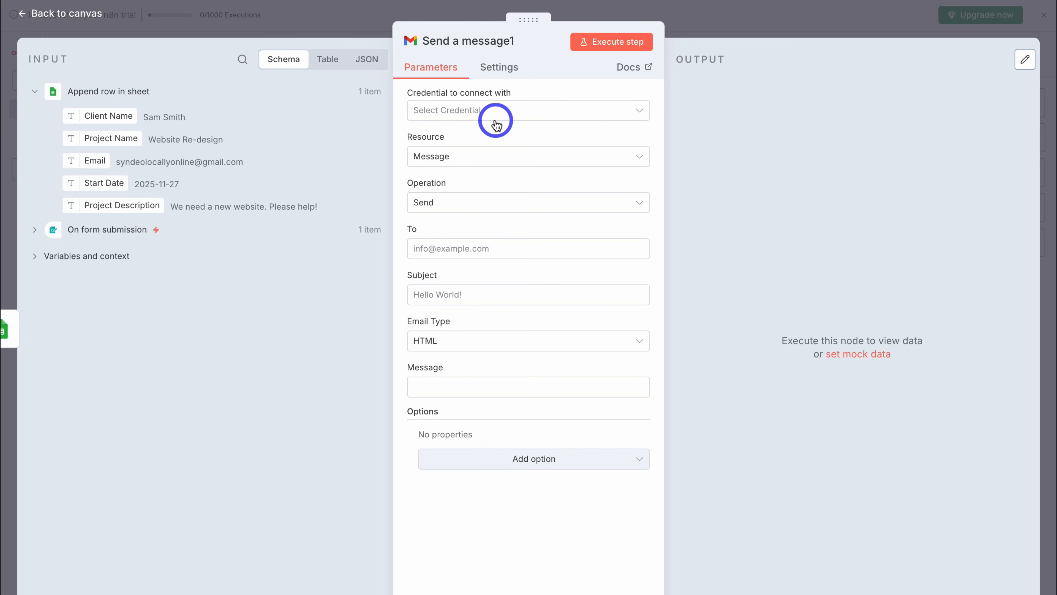
- Map the submitted Email field into the Gmail To field
left_click(465, 250)
left_click_drag(80, 159, 444, 250)
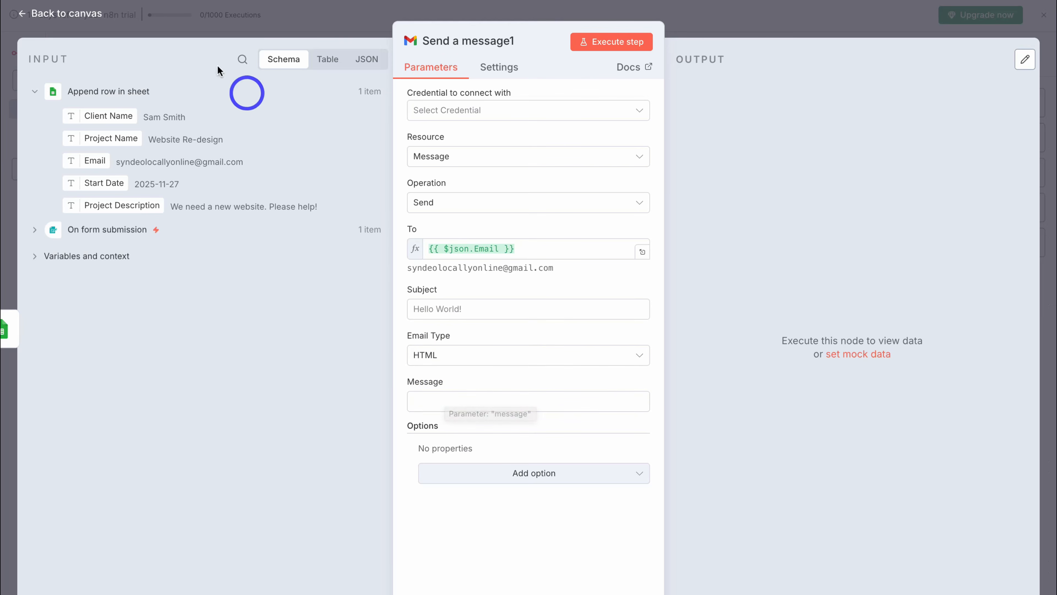
left_click(55, 14)
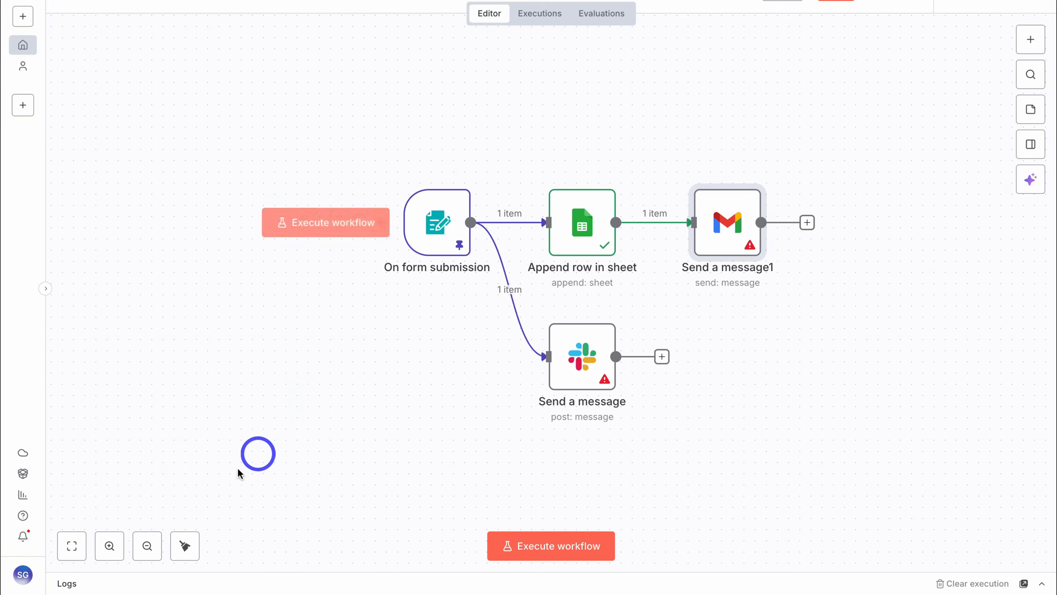
- Adjust the canvas zoom to review the workflow, then save it
left_click(109, 545)
left_click(109, 545)
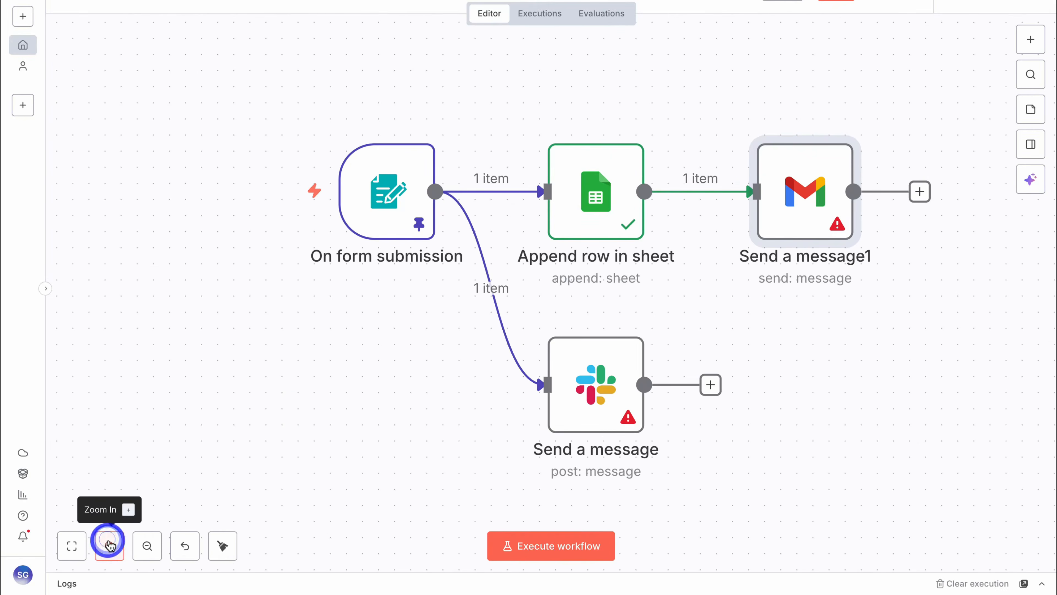
left_click(147, 546)
left_click(147, 546)
scroll(367, 338, "down", 3)
scroll(367, 337, "up", 1)
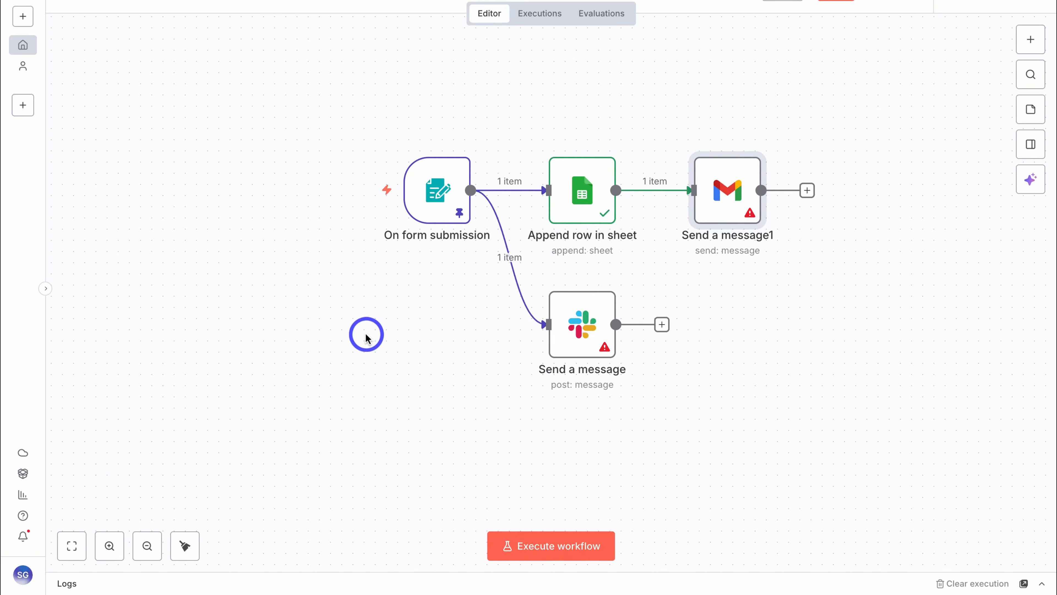
scroll(366, 337, "up", 5)
scroll(366, 337, "down", 4)
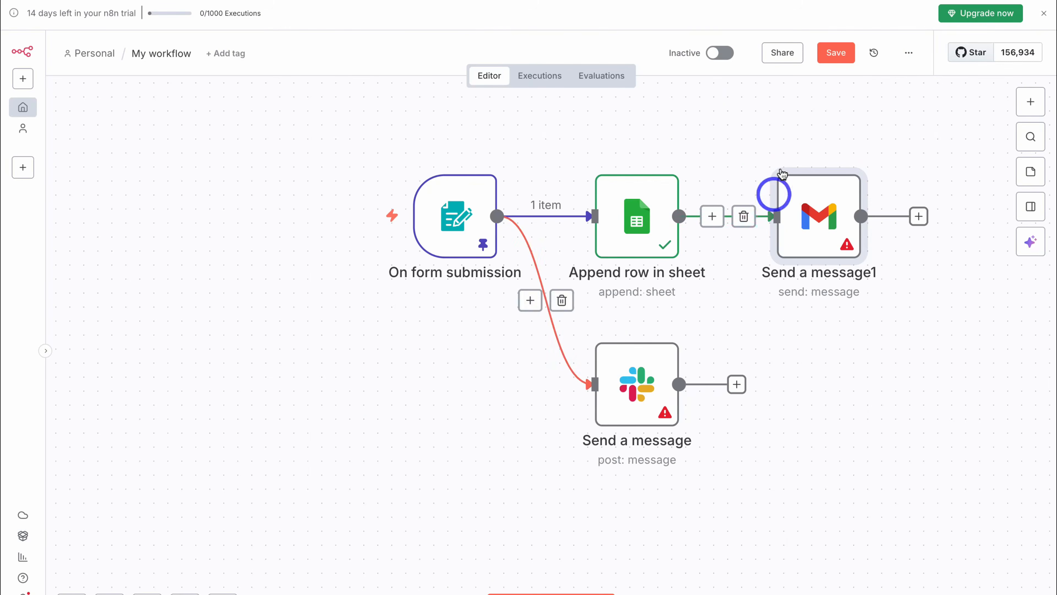
left_click(829, 54)
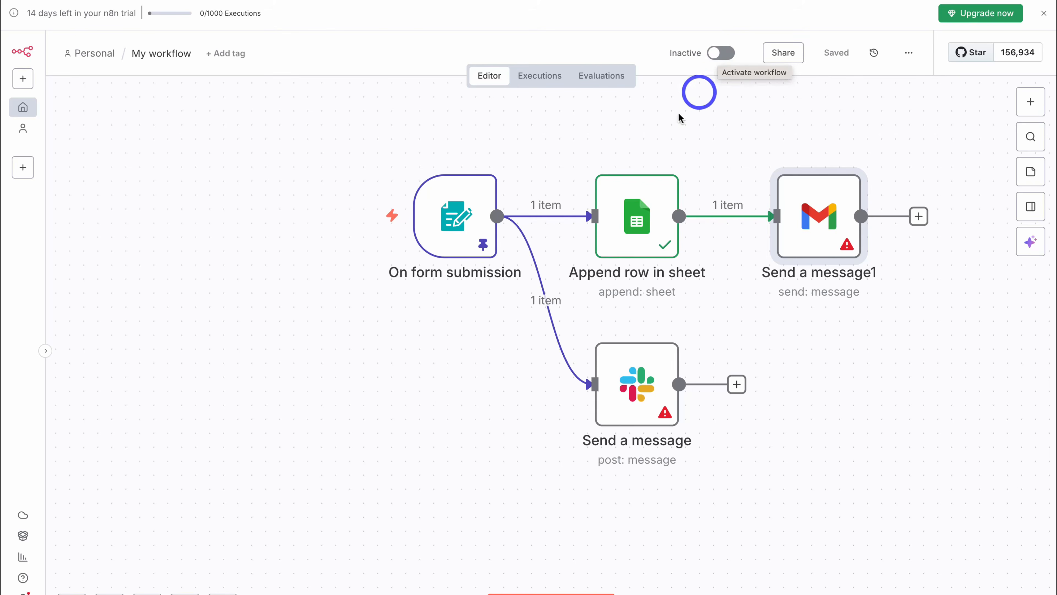
- View the form submission trigger's Production URL, then return to the canvas
double_click(458, 225)
left_click(393, 118)
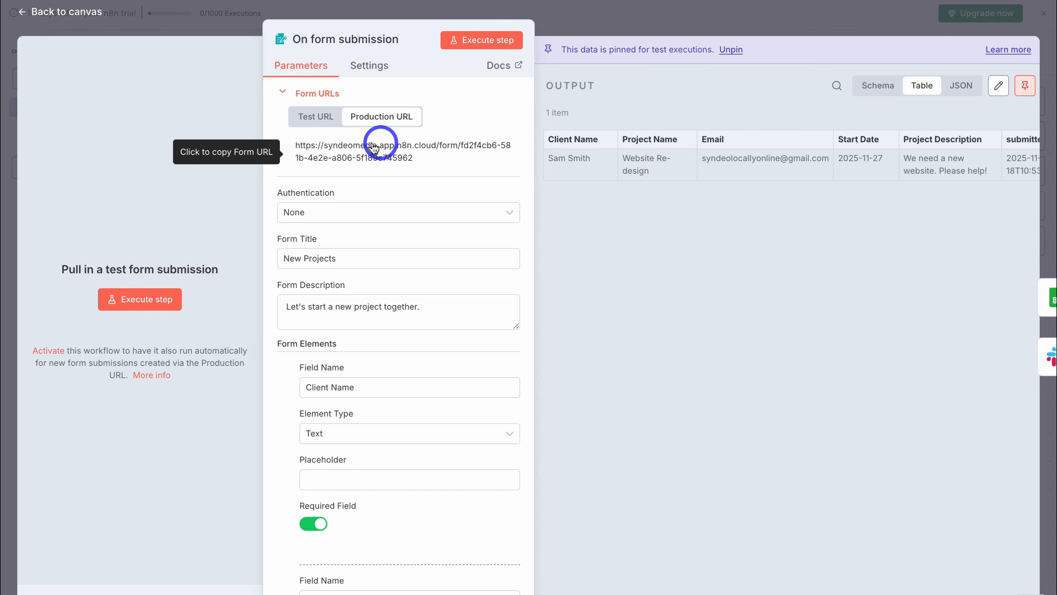
left_click(51, 10)
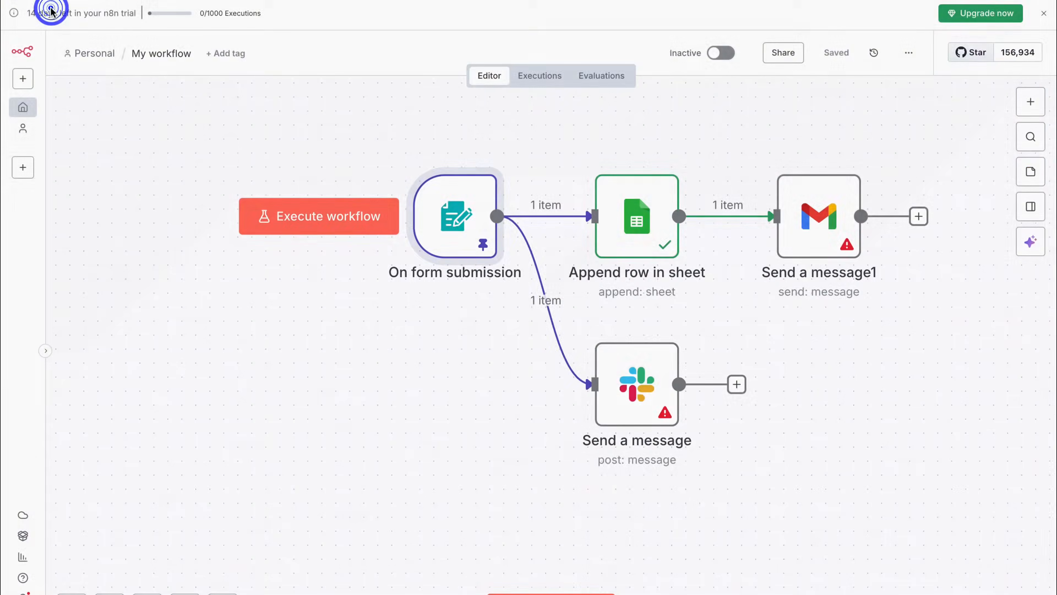